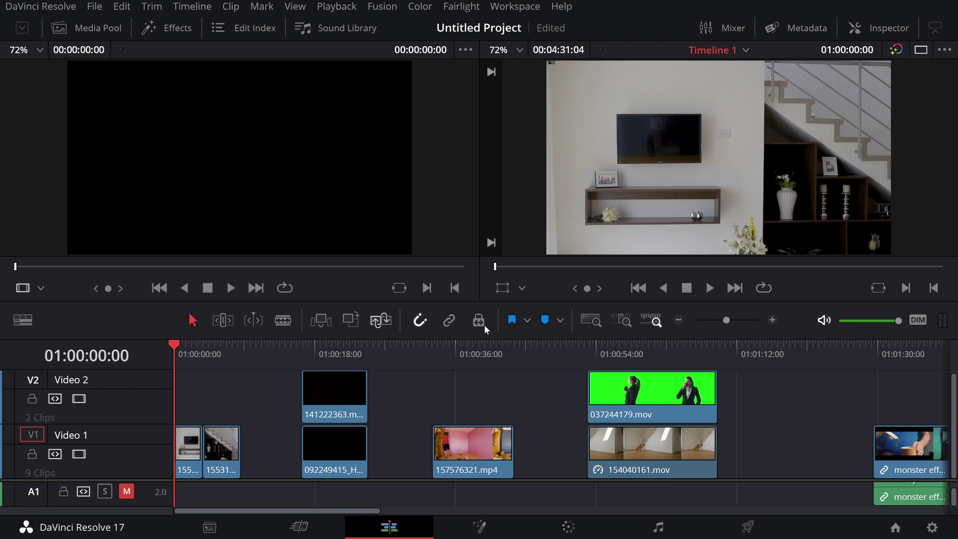
- Set Color science to DaVinci YRGB Color Managed with SDR processing and SDR Rec.709 output
click(932, 528)
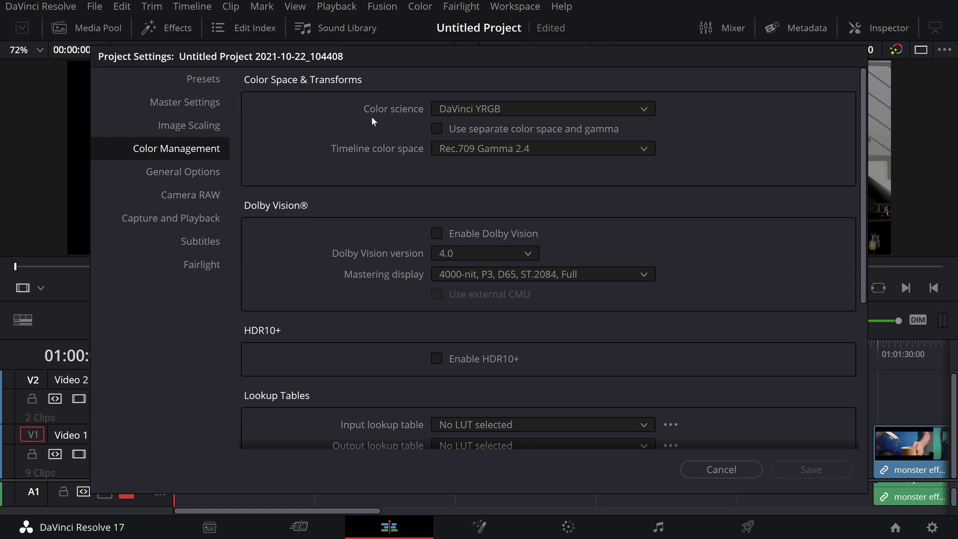
click(480, 107)
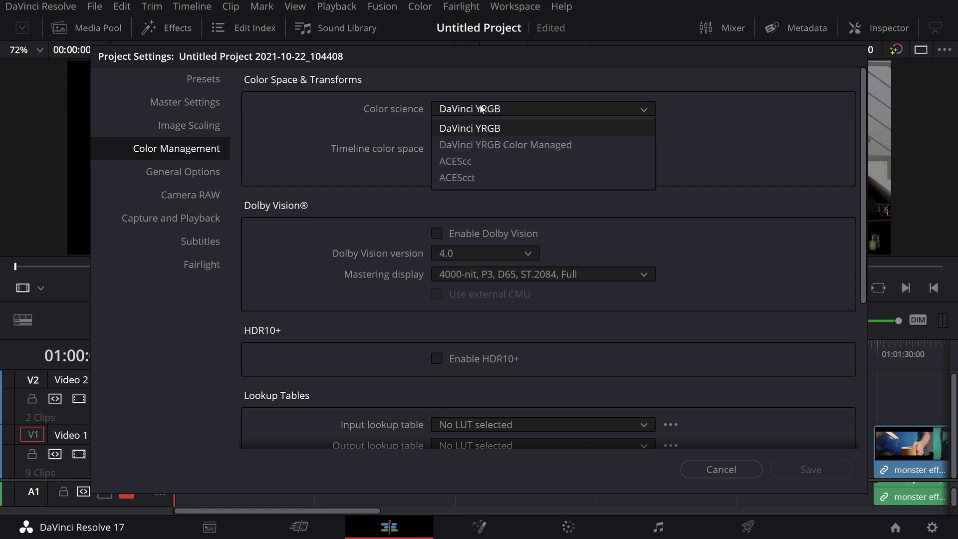
click(493, 146)
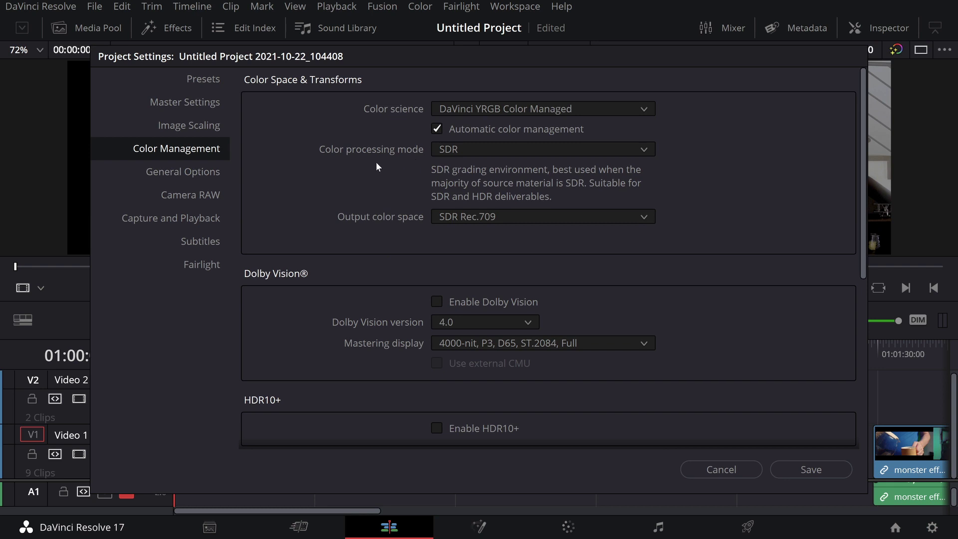
click(484, 150)
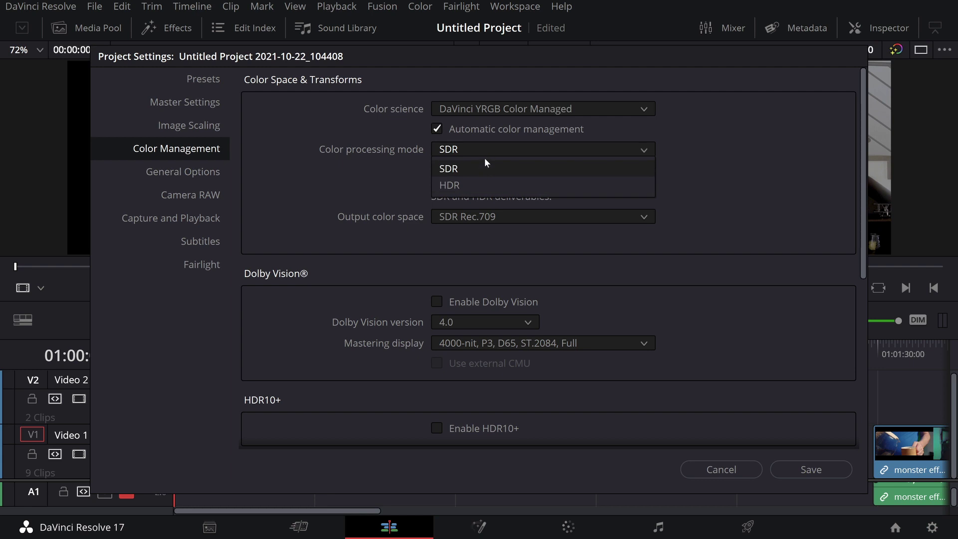
click(482, 170)
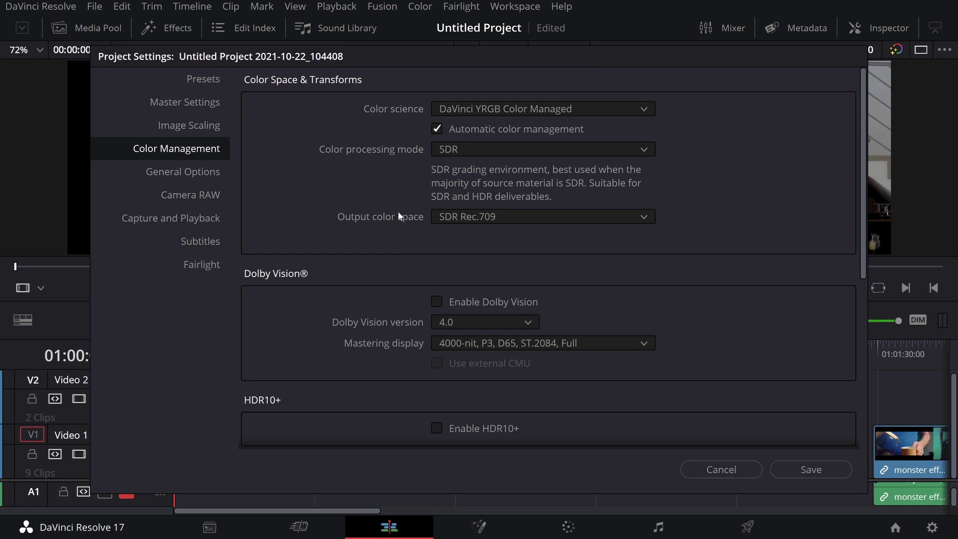
click(553, 219)
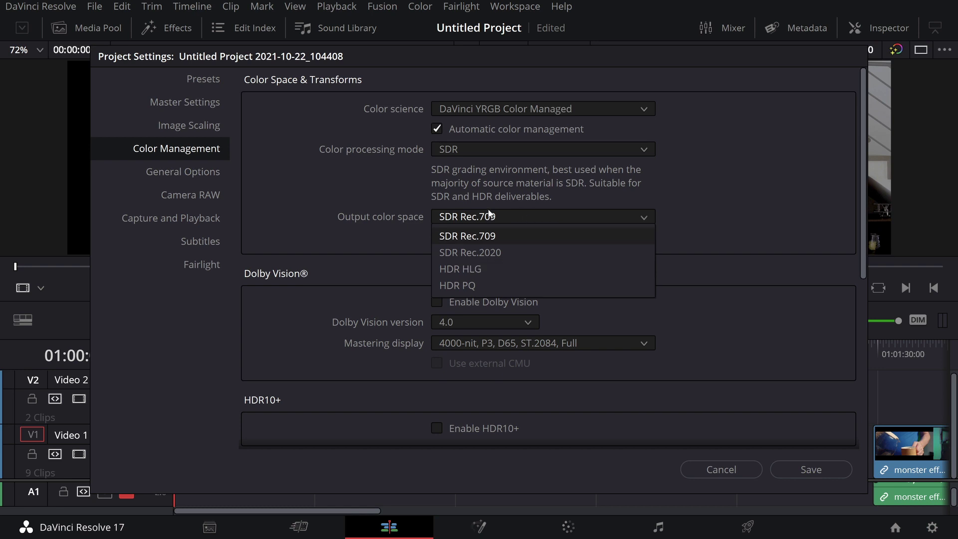
click(655, 190)
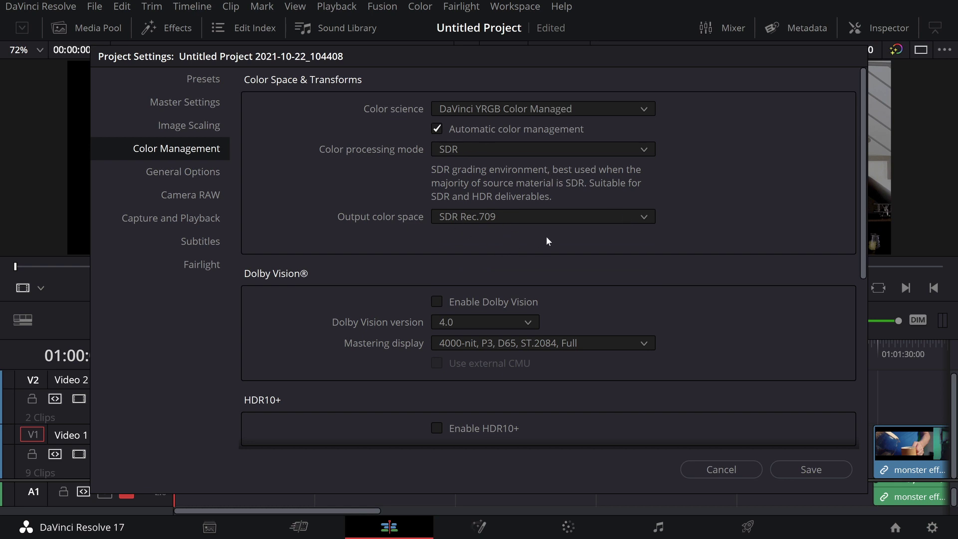
- Briefly turn off automatic color management to browse output color spaces, then restore it
click(436, 129)
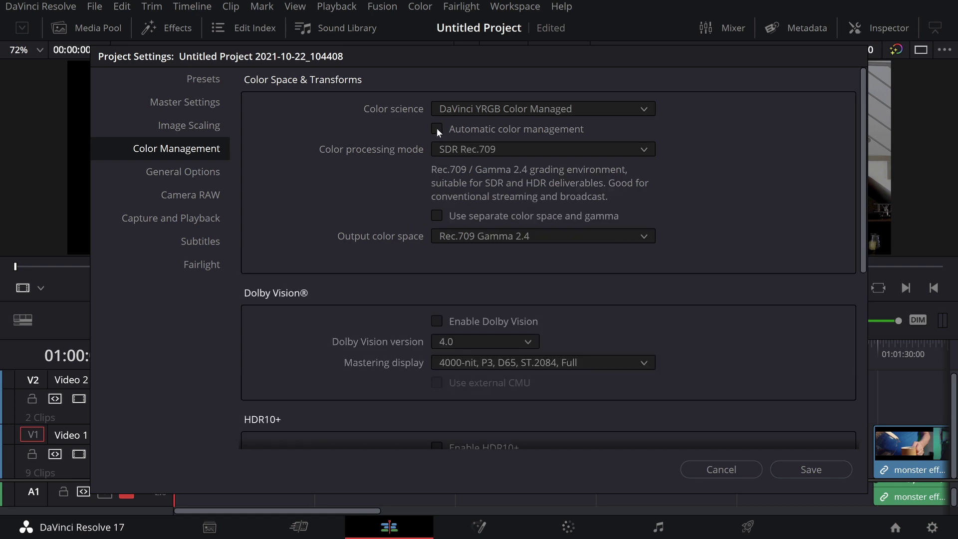
click(558, 236)
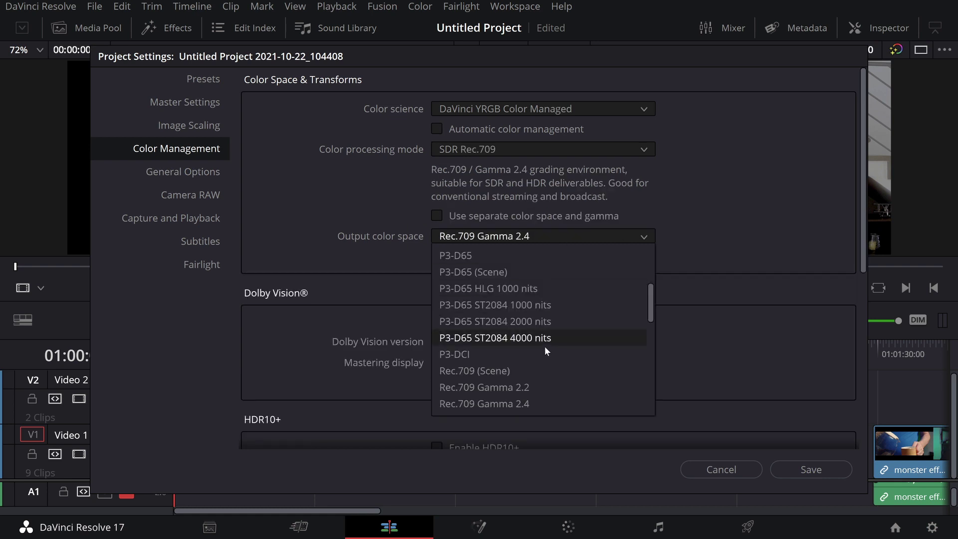
scroll(549, 374, down, 10)
scroll(546, 365, up, 10)
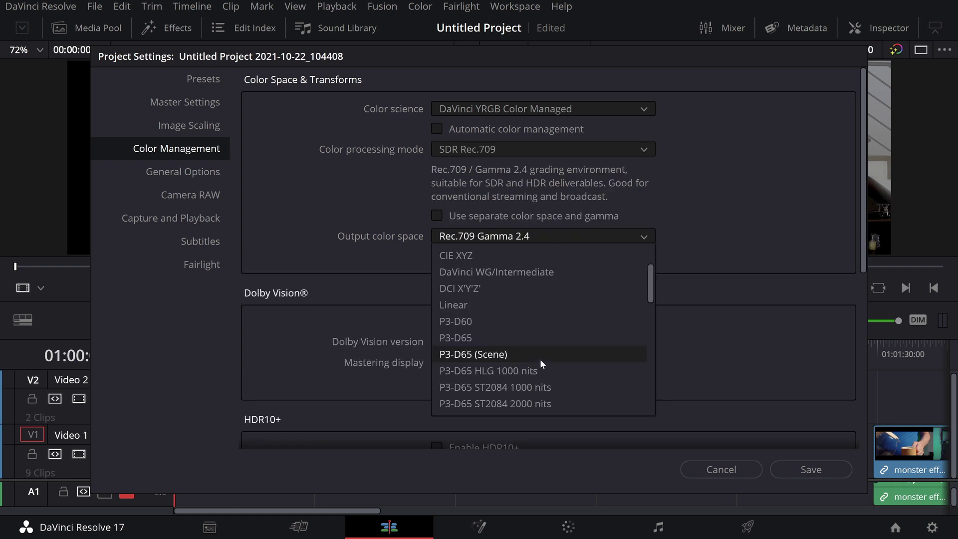
click(437, 129)
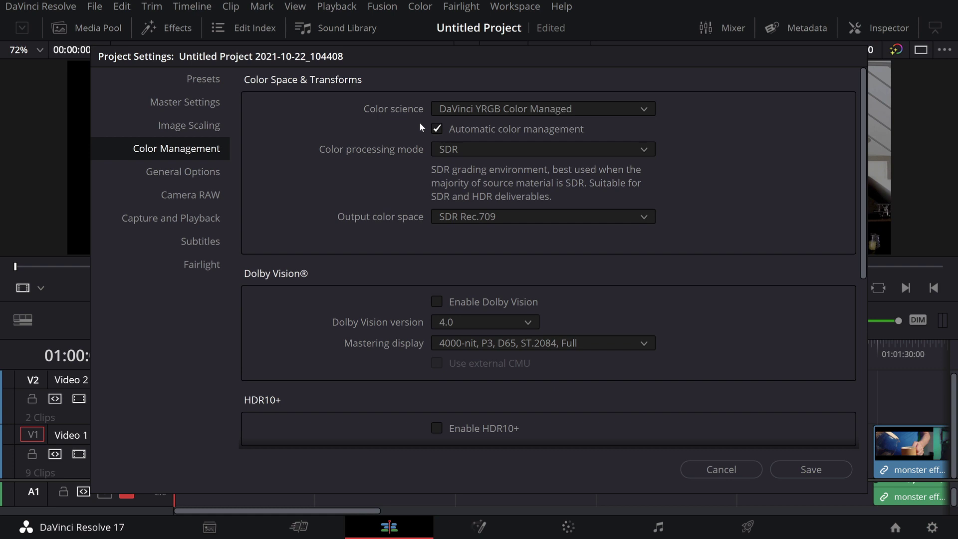
- Save the project settings and zoom the timeline in on its first clips
click(806, 468)
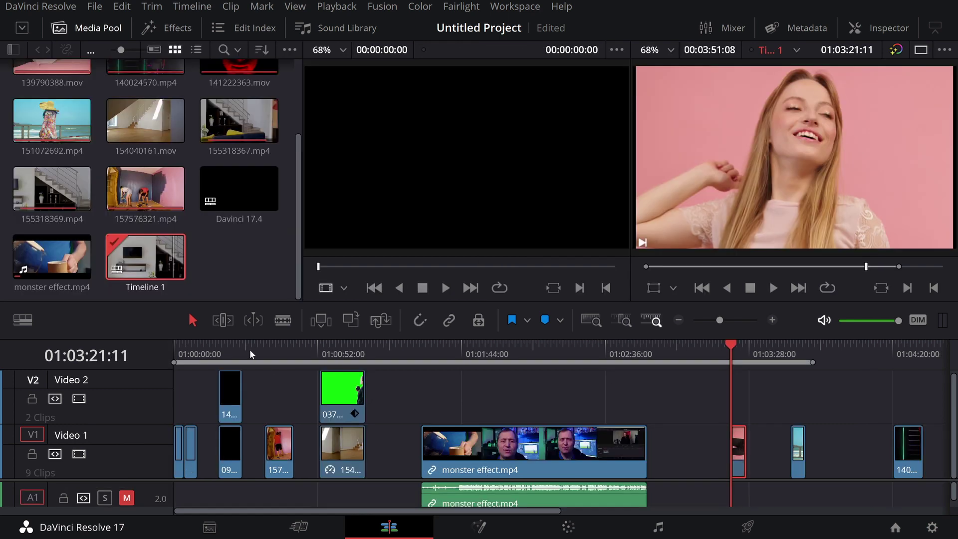
click(178, 361)
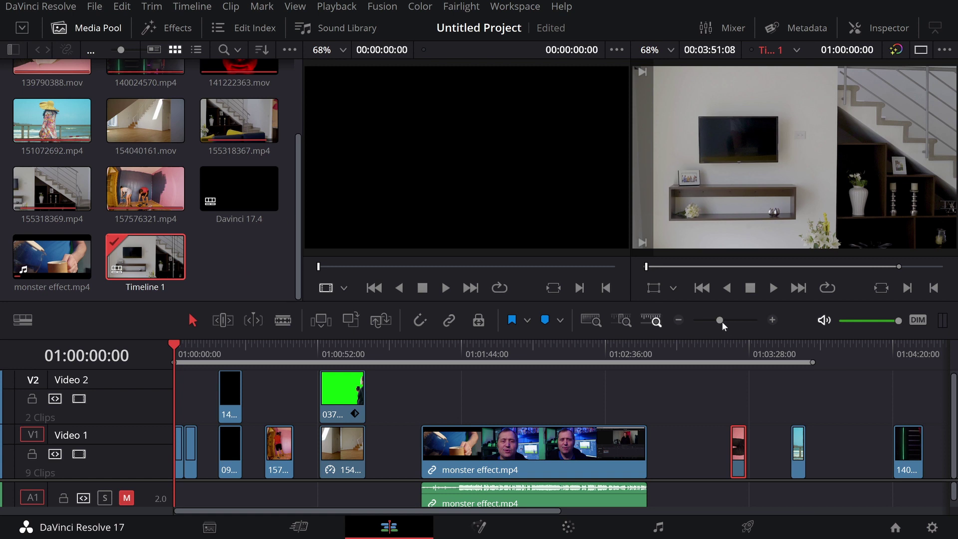
mouse_move(722, 321)
mouse_down()
mouse_move(741, 327)
mouse_move(735, 322)
mouse_up()
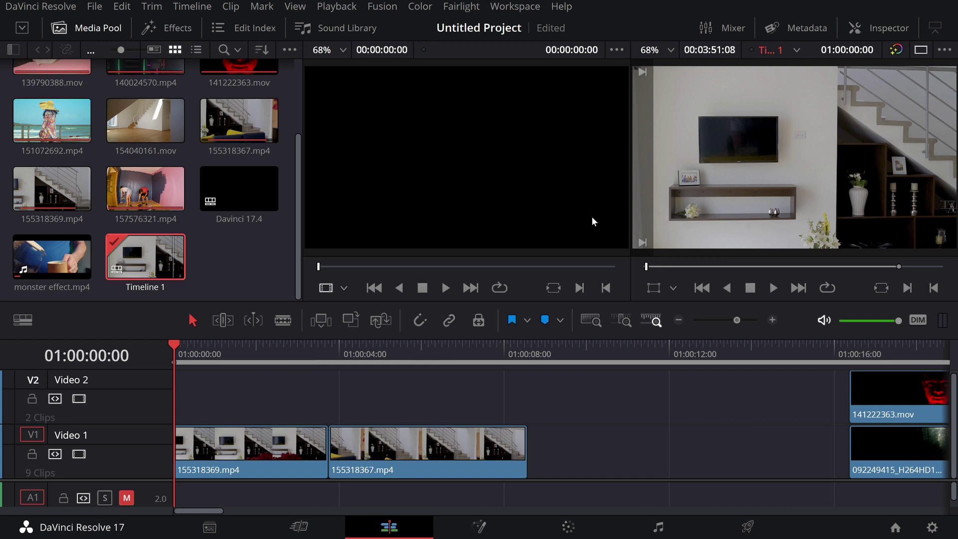
- Clear the Video Transitions search and drop Arrow Iris onto the first cut on Video 1
click(180, 28)
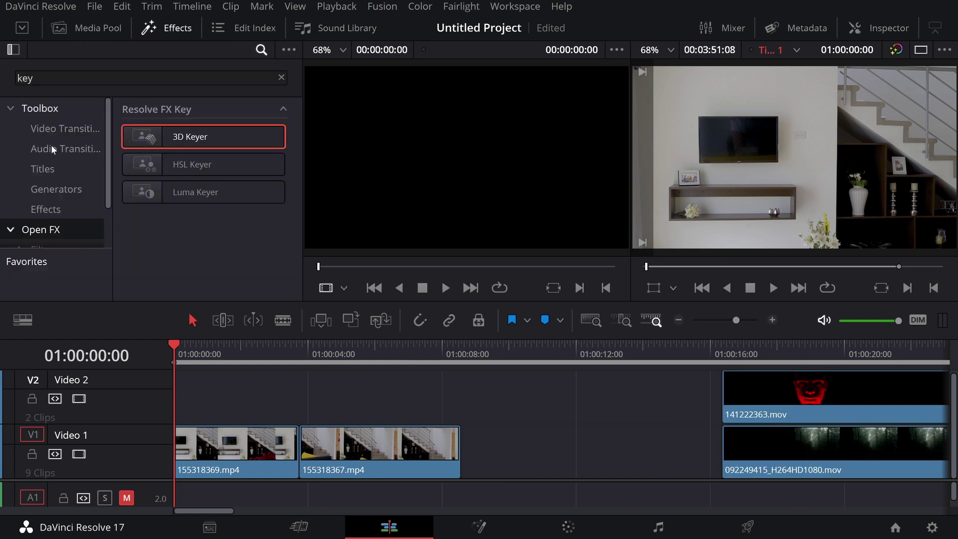
click(58, 131)
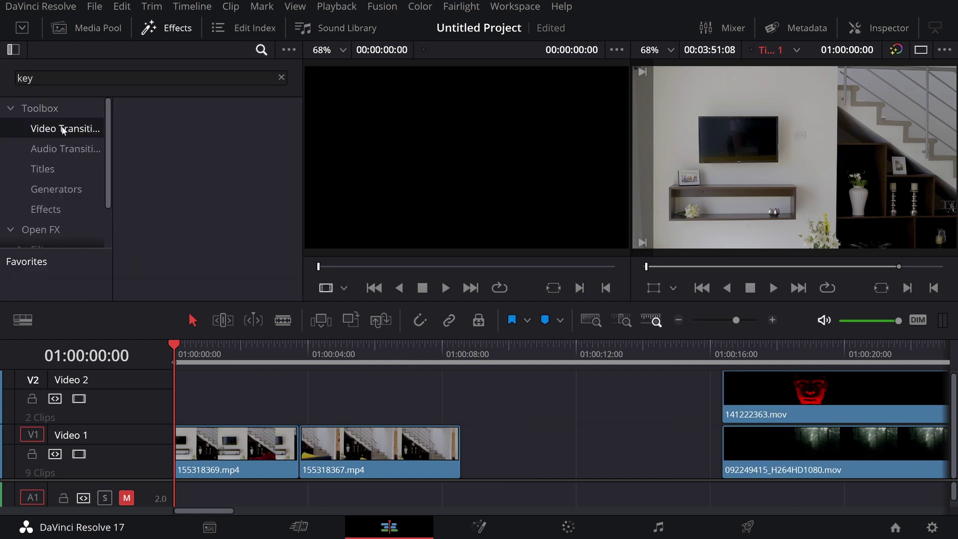
click(5, 75)
key(BackSpace)
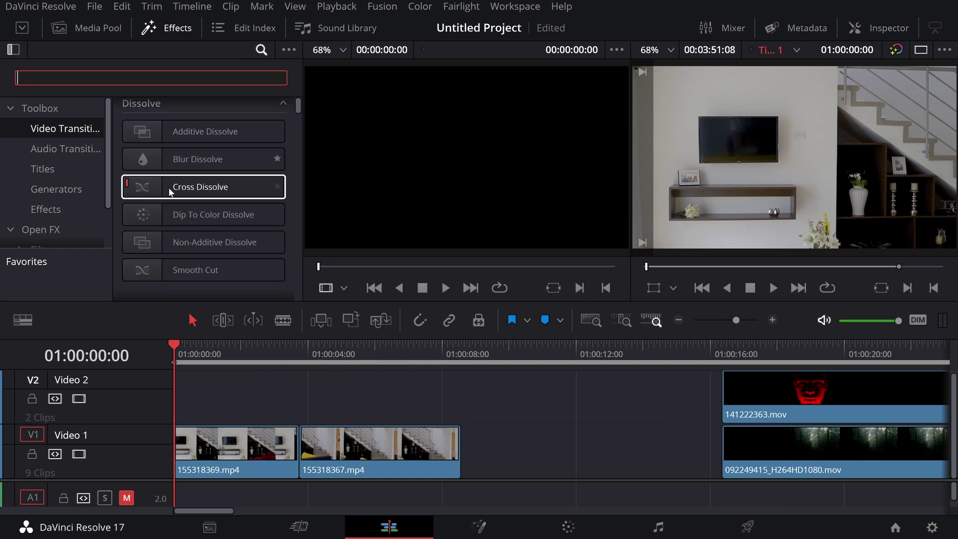
scroll(172, 195, down, 4)
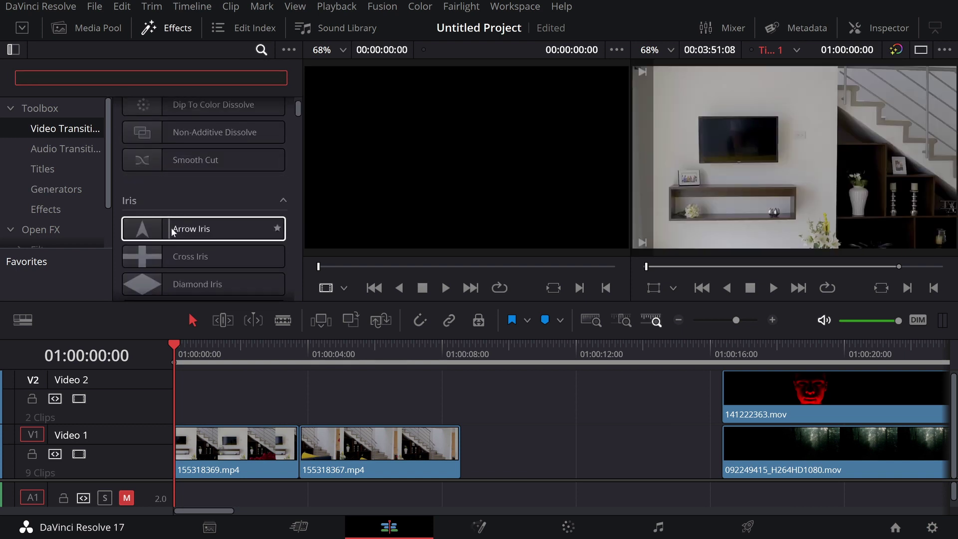
drag(171, 227, 298, 445)
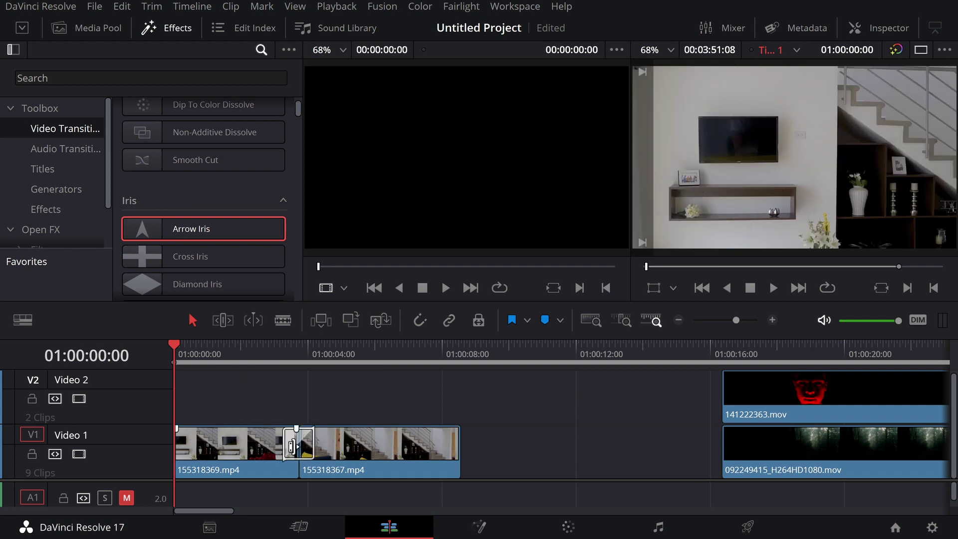
mouse_move(315, 442)
mouse_down()
mouse_move(372, 451)
mouse_move(300, 446)
mouse_up()
- Trim the Arrow Iris transition to 00:17 and play it back from just before the cut
click(310, 447)
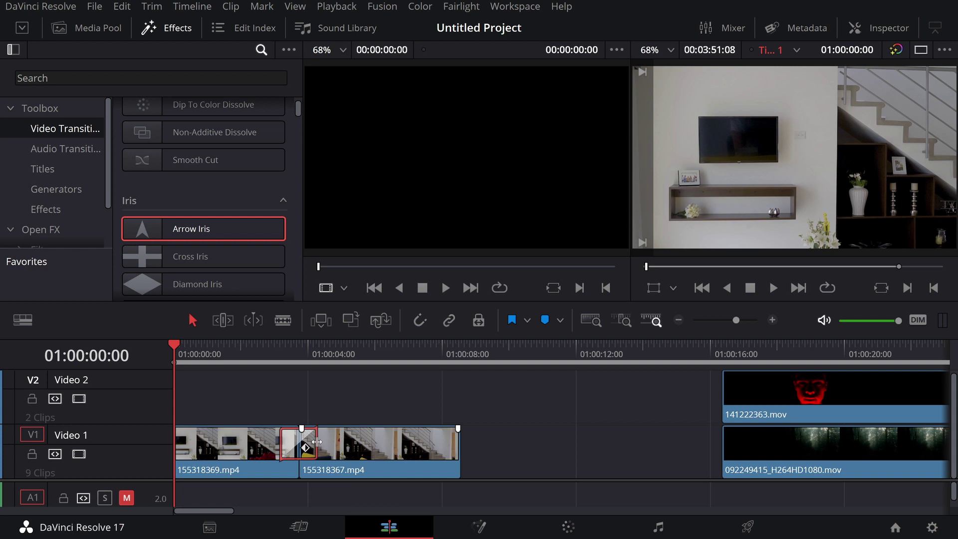
drag(318, 443, 298, 415)
click(288, 452)
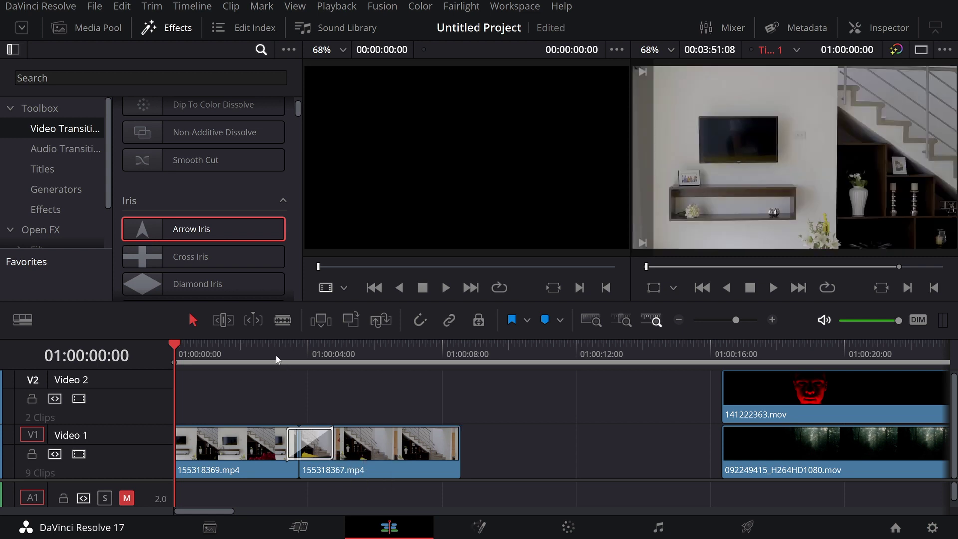
click(270, 356)
key(space)
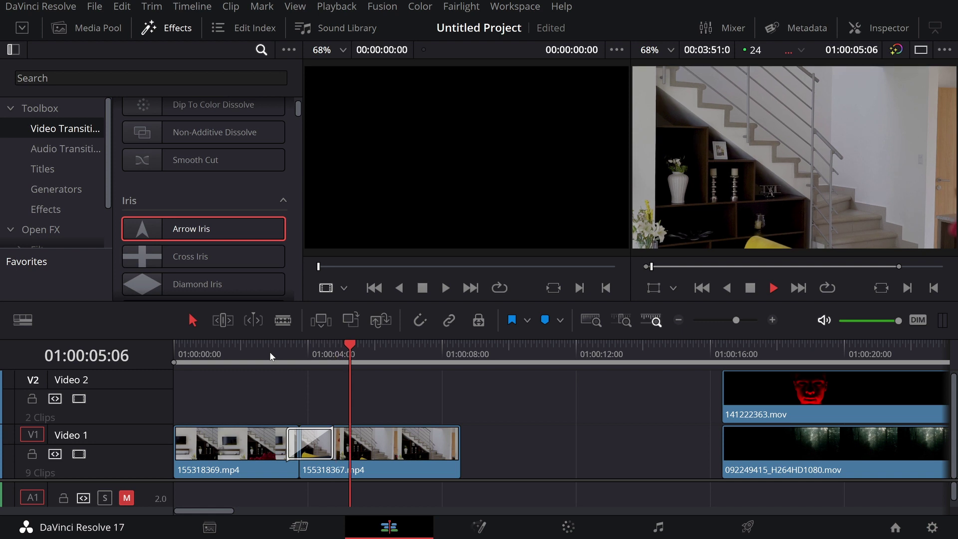
key(space)
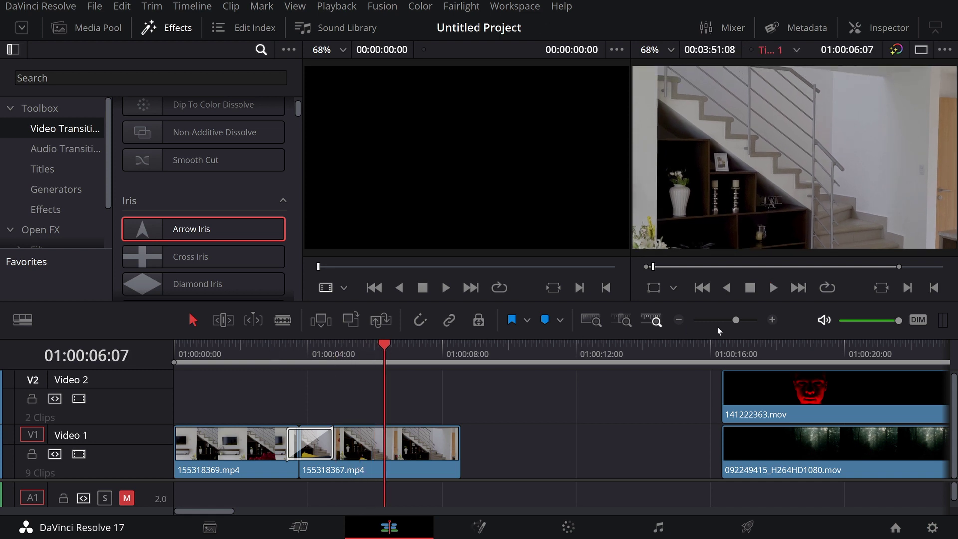
- Park the playhead on the red face clip and open the Inspector for 141222363.mov
drag(735, 321, 731, 320)
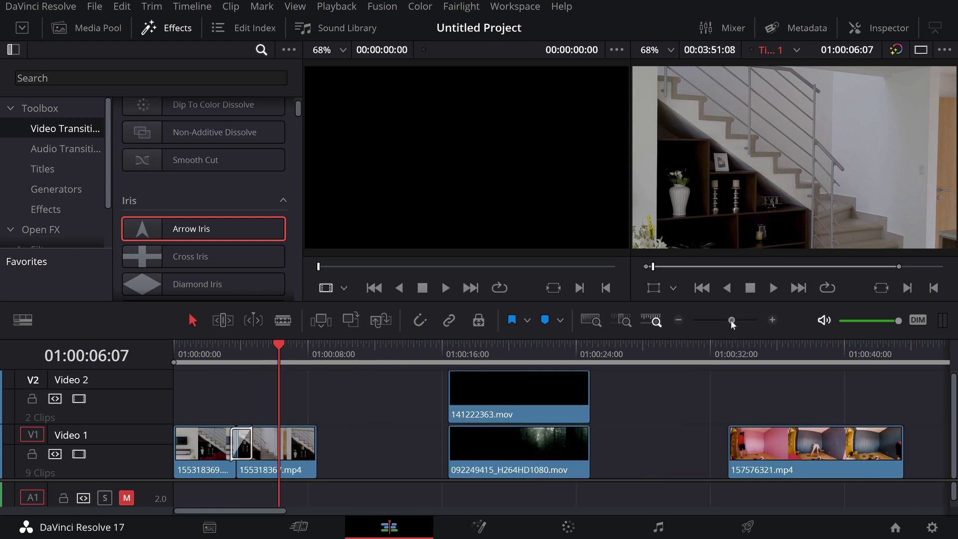
click(468, 349)
drag(469, 352, 487, 349)
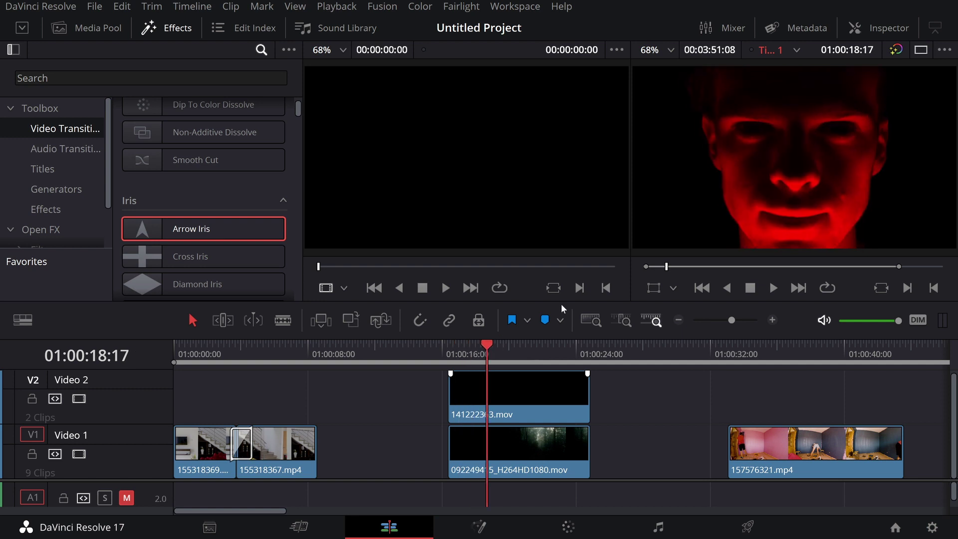
click(878, 30)
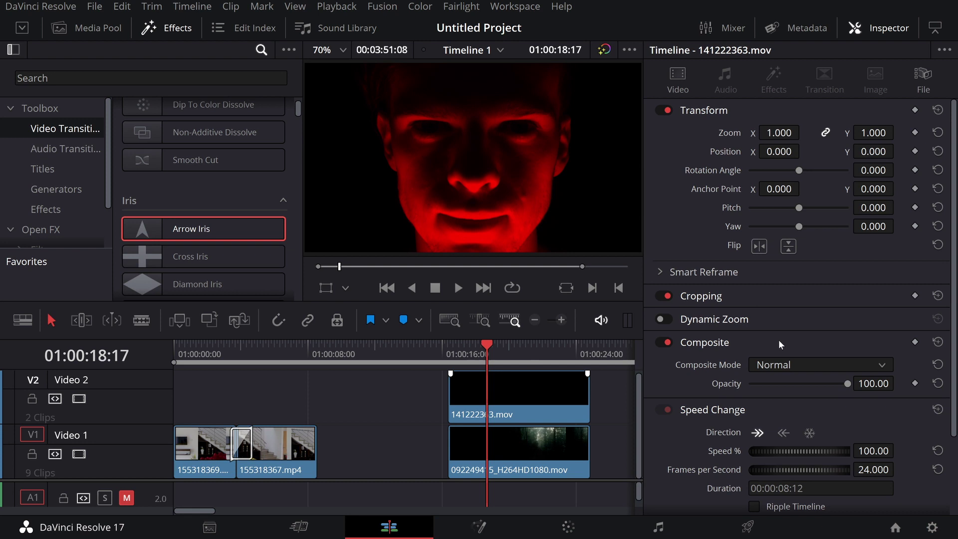
- Set Composite Mode to Exclusion and lower Opacity to 38.17
click(840, 369)
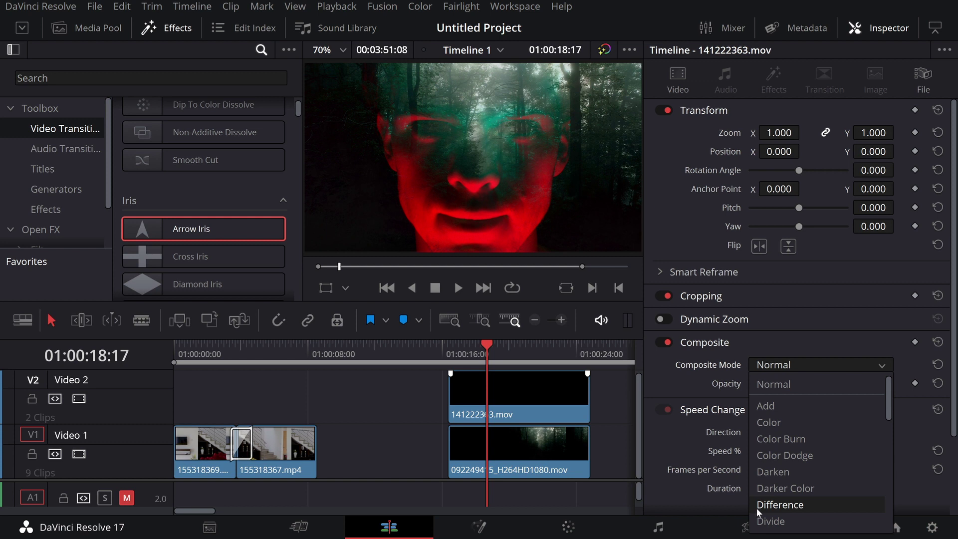
scroll(757, 508, down, 1)
scroll(769, 523, down, 2)
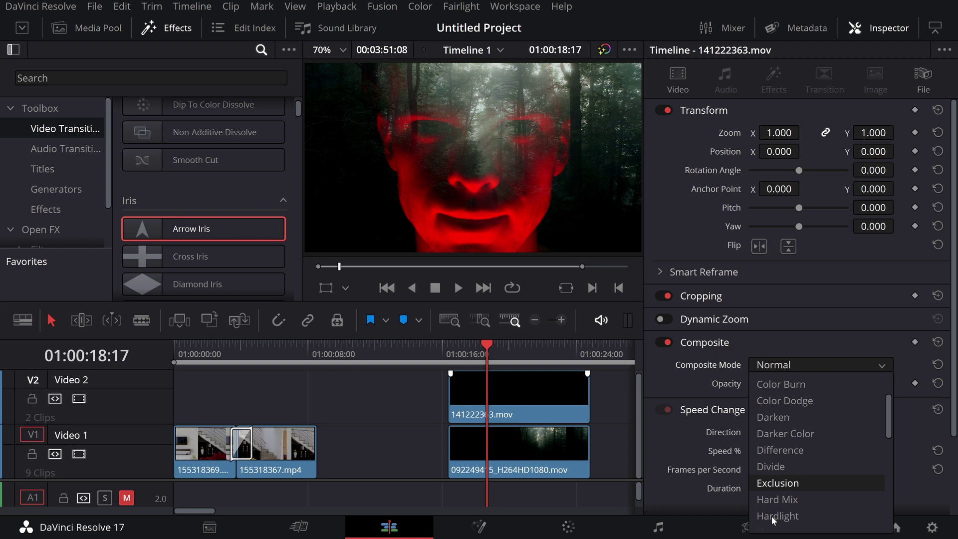
click(769, 482)
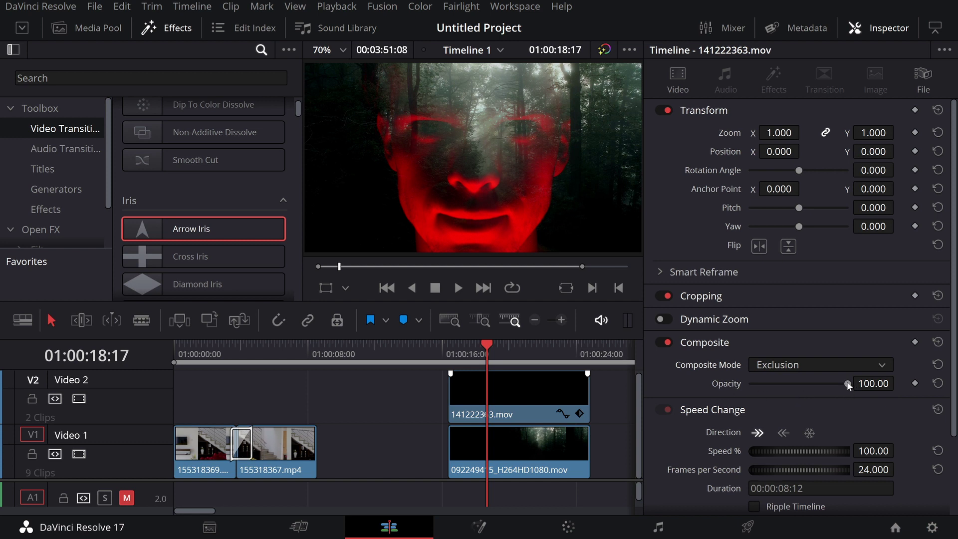
drag(848, 382, 781, 393)
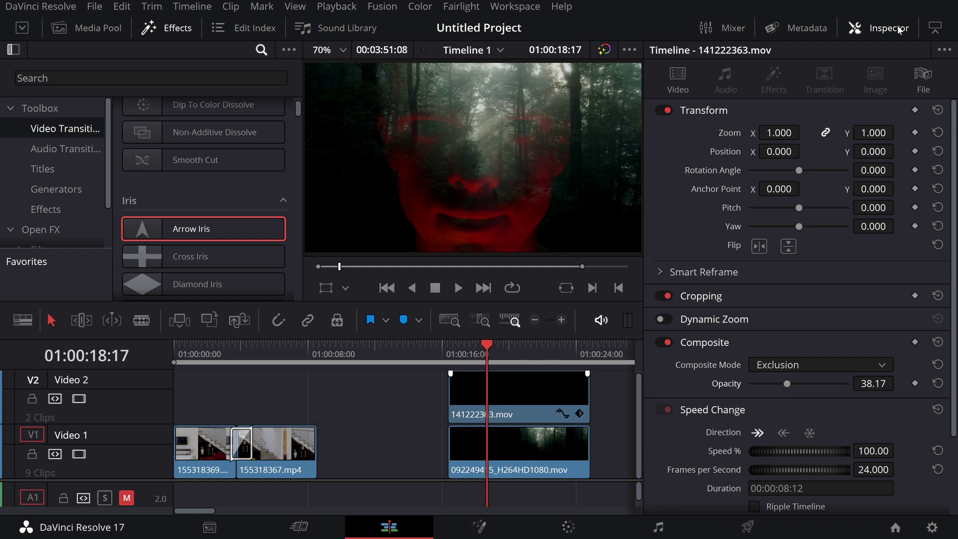
- Close the Inspector and place the playhead on the pink-room clip 157576321.mp4
click(879, 28)
click(691, 357)
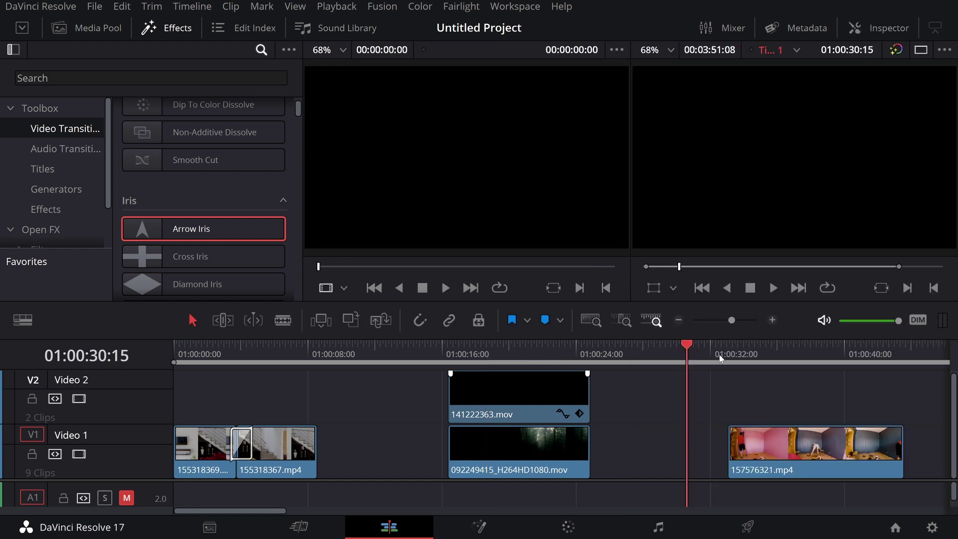
click(710, 357)
click(732, 357)
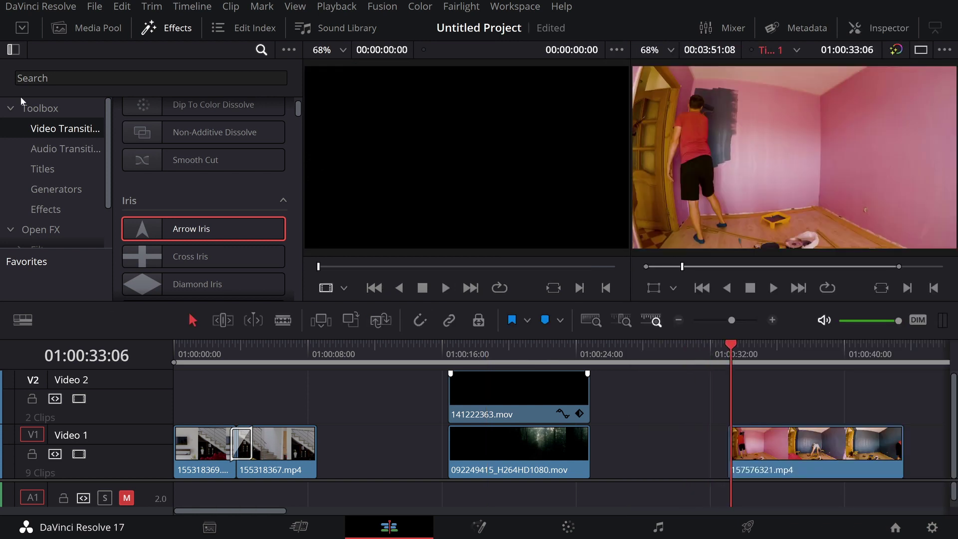
- Drag a Subtitle from Titles onto a new Subtitle 1 track at the playhead
click(59, 169)
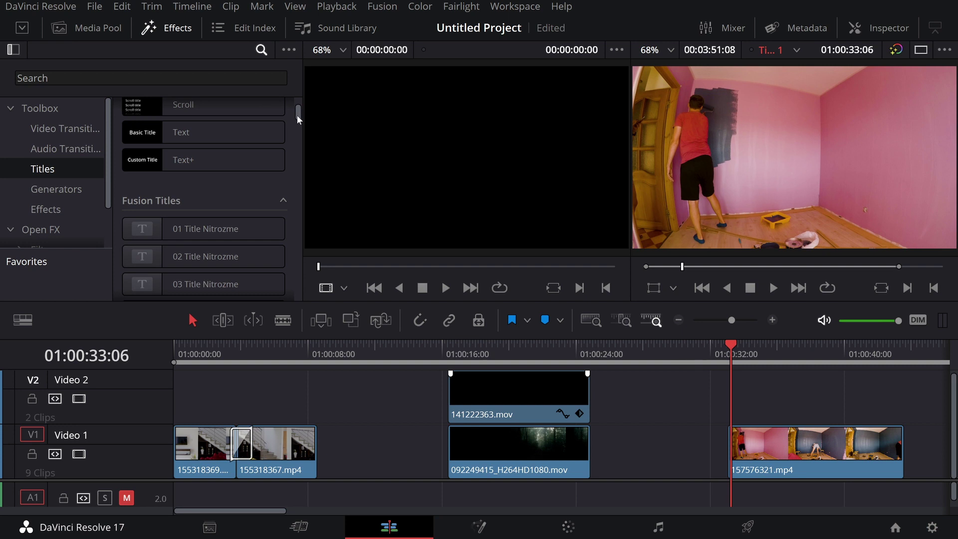
scroll(284, 243, down, 5)
scroll(286, 269, down, 10)
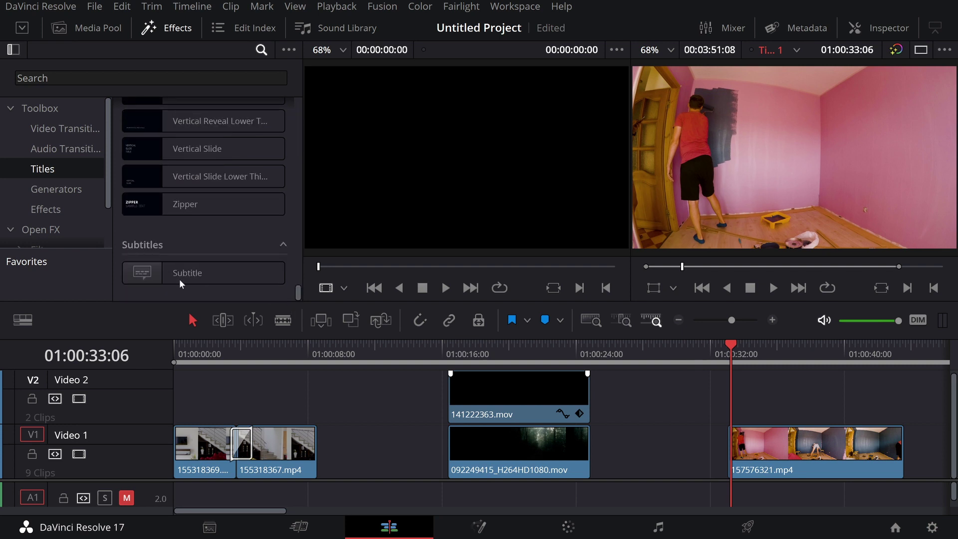
drag(164, 279, 742, 399)
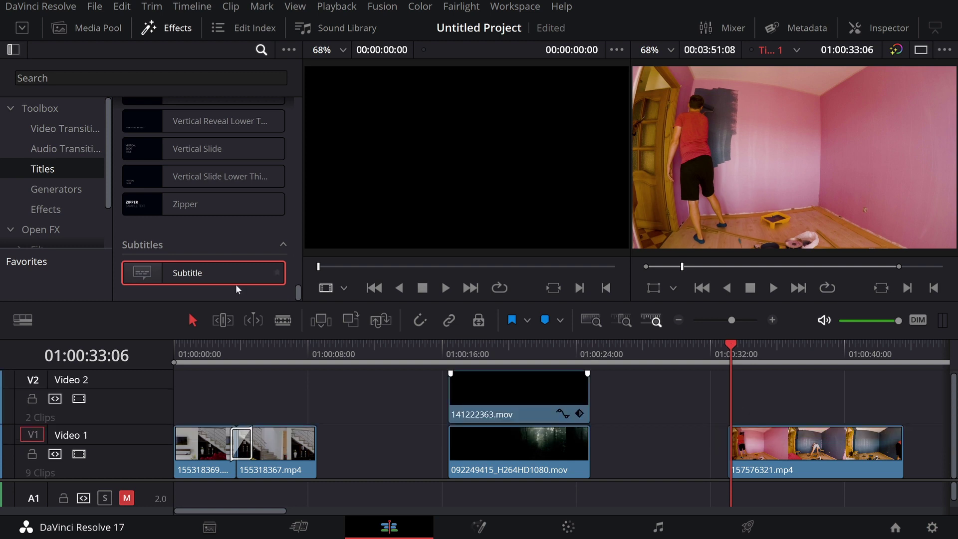
drag(222, 272, 751, 428)
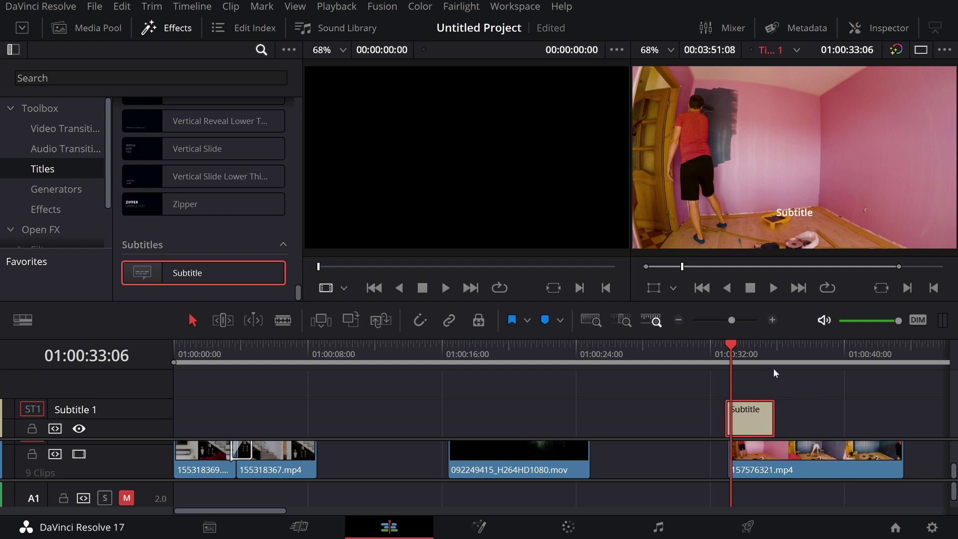
drag(766, 352, 775, 350)
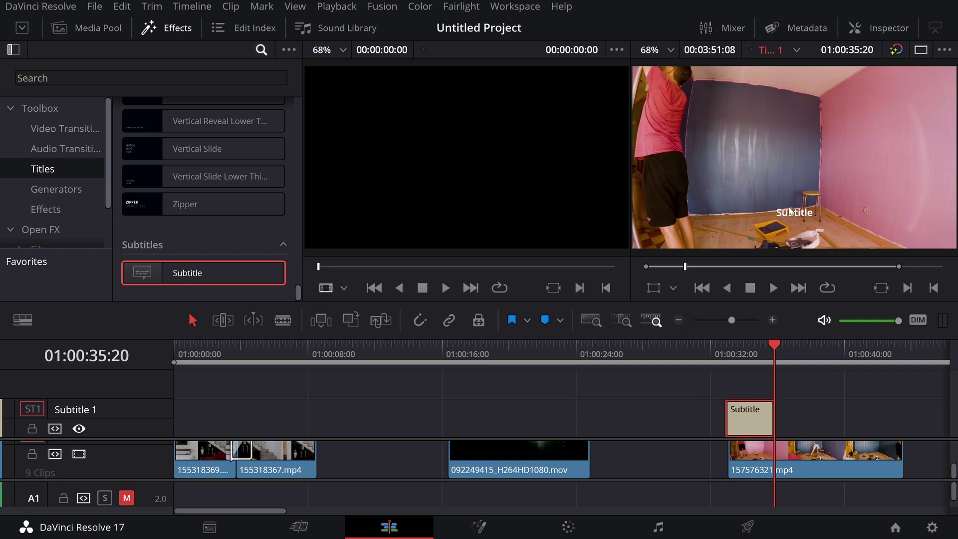
- Enable a black Background box at 50 opacity in the subtitle's Style settings
click(882, 26)
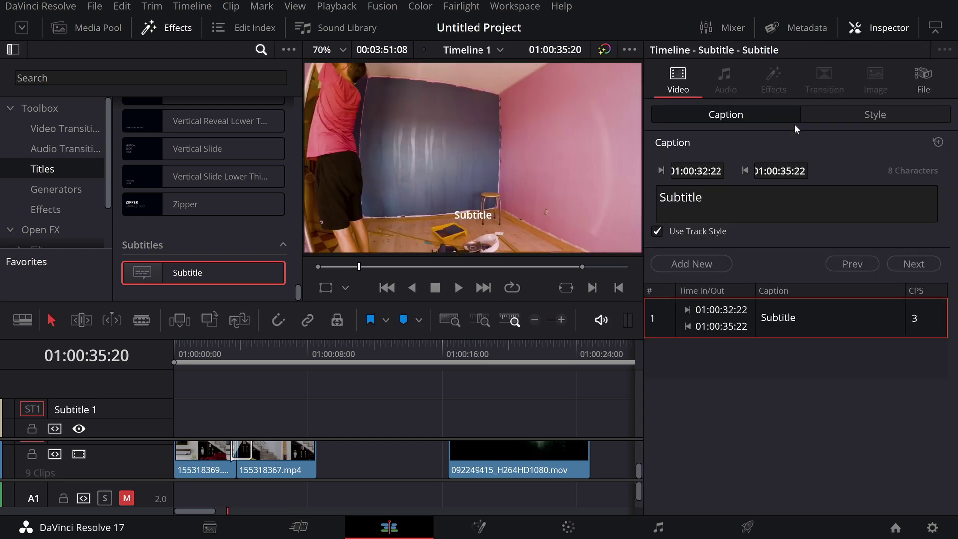
click(846, 119)
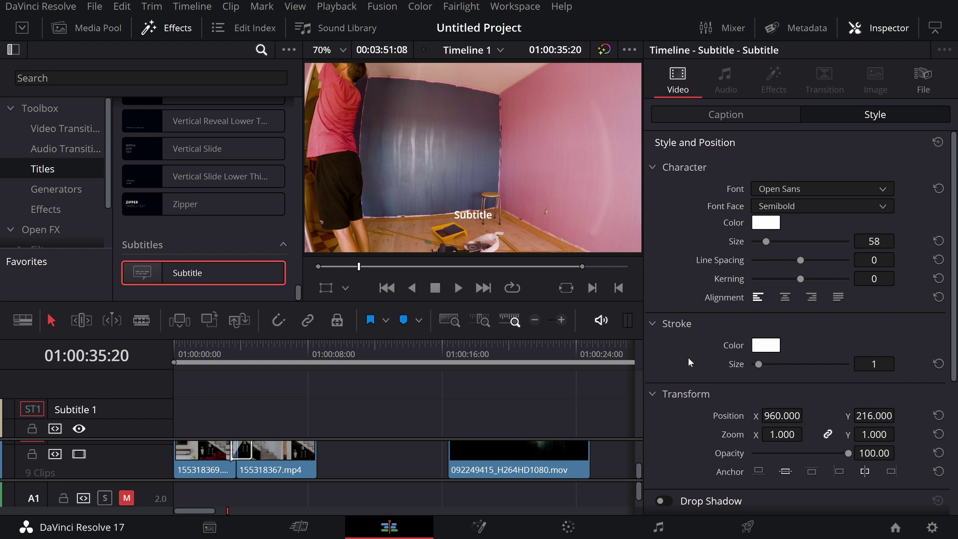
scroll(687, 354, down, 4)
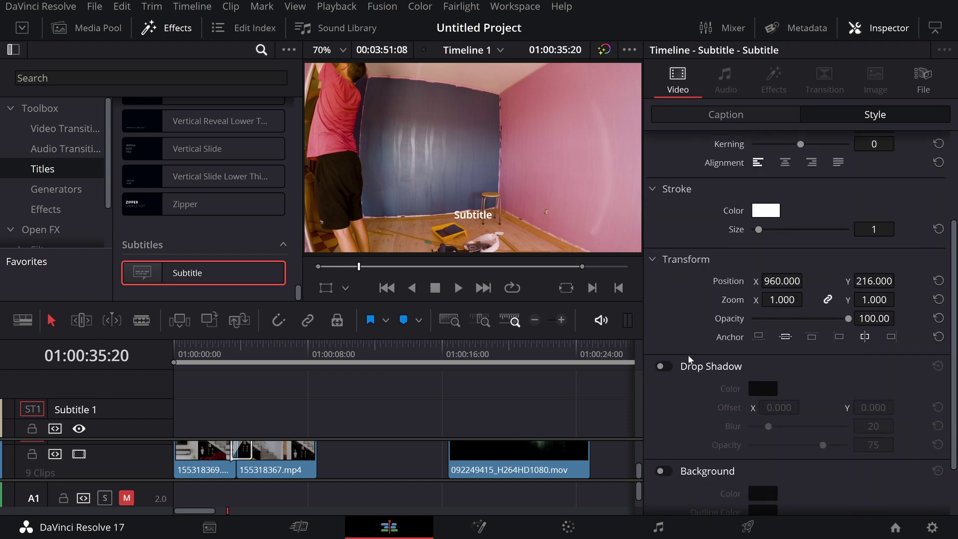
scroll(688, 354, down, 2)
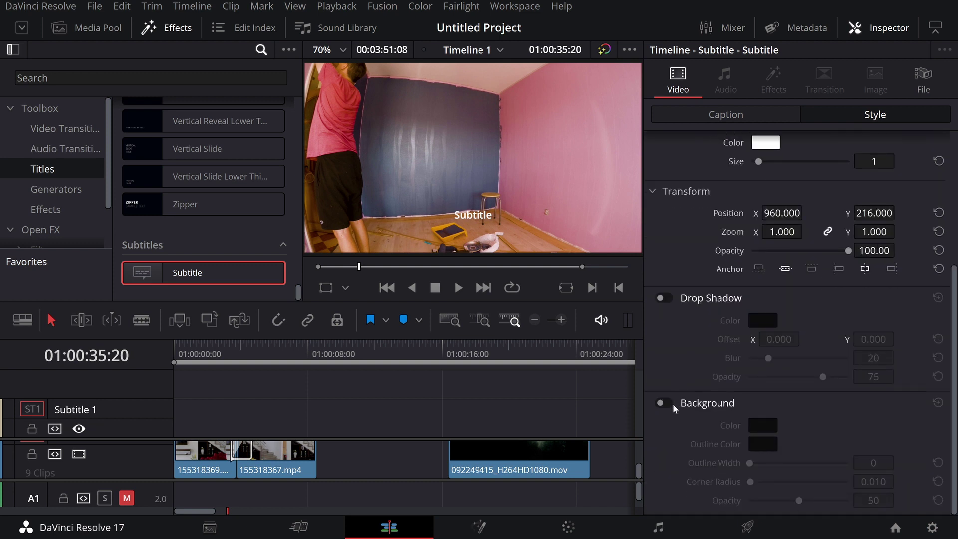
click(671, 404)
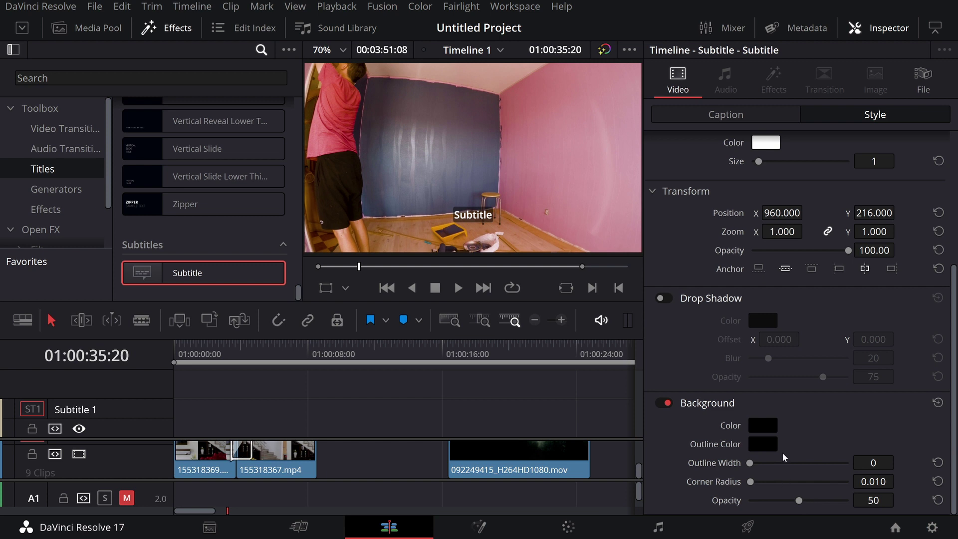
scroll(765, 187, up, 5)
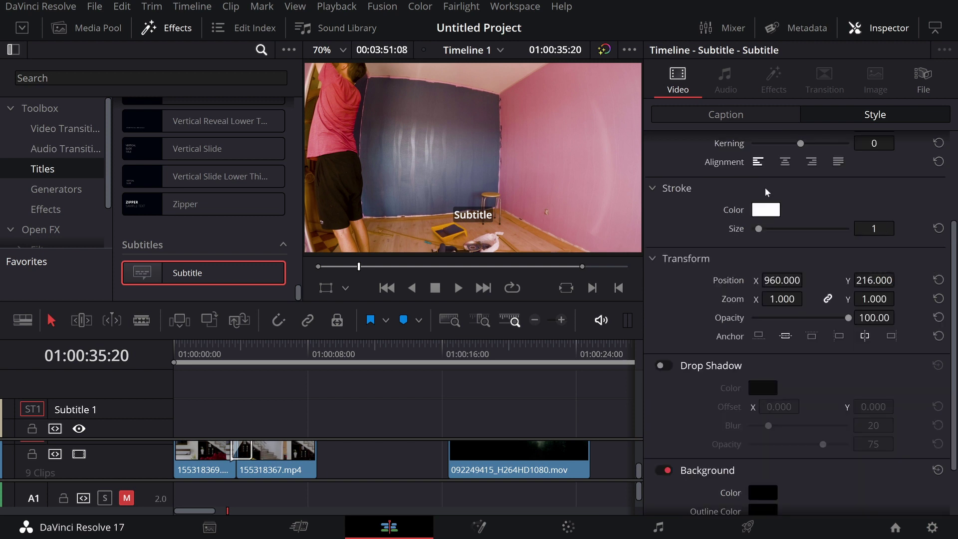
- Append 'jjjgggffhikk' to the first caption's text
click(729, 114)
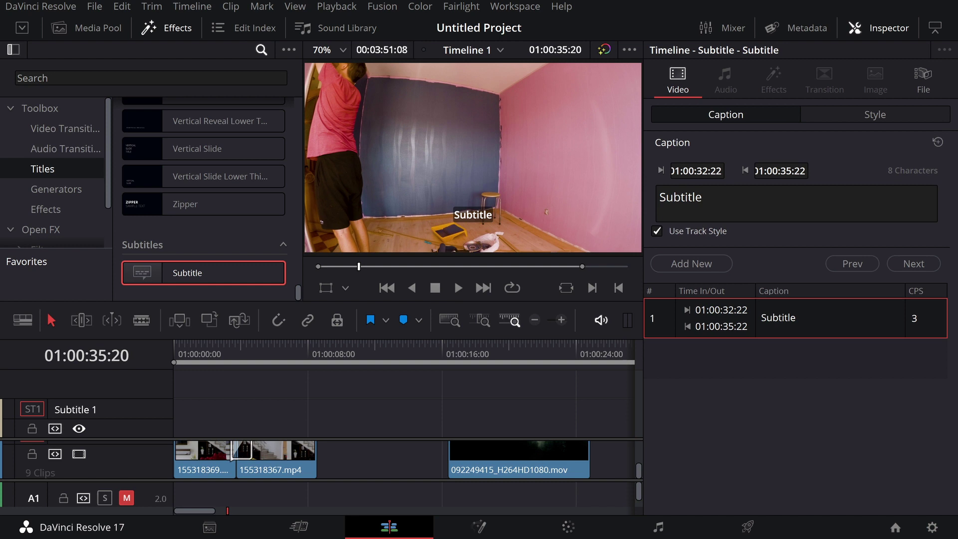
click(702, 197)
text(j)
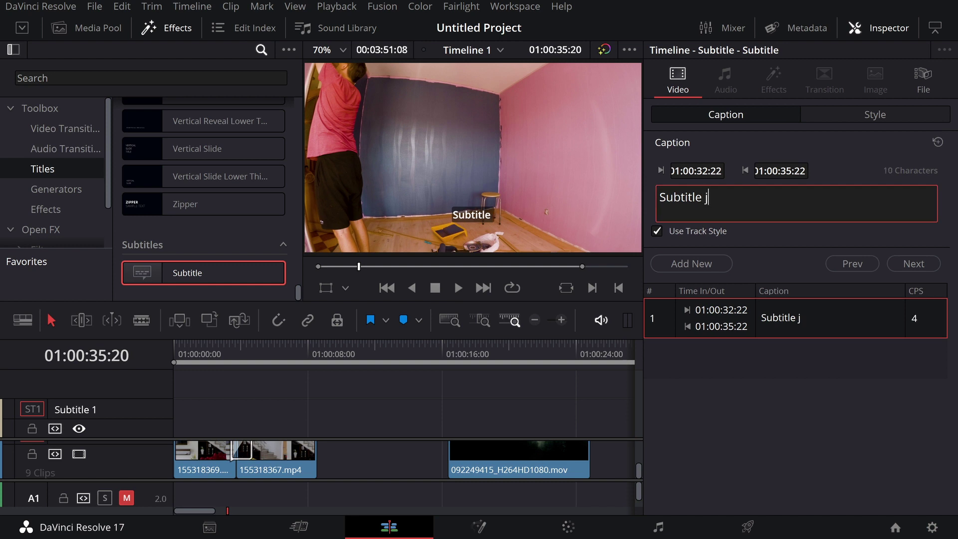
text(jjgggffhikk)
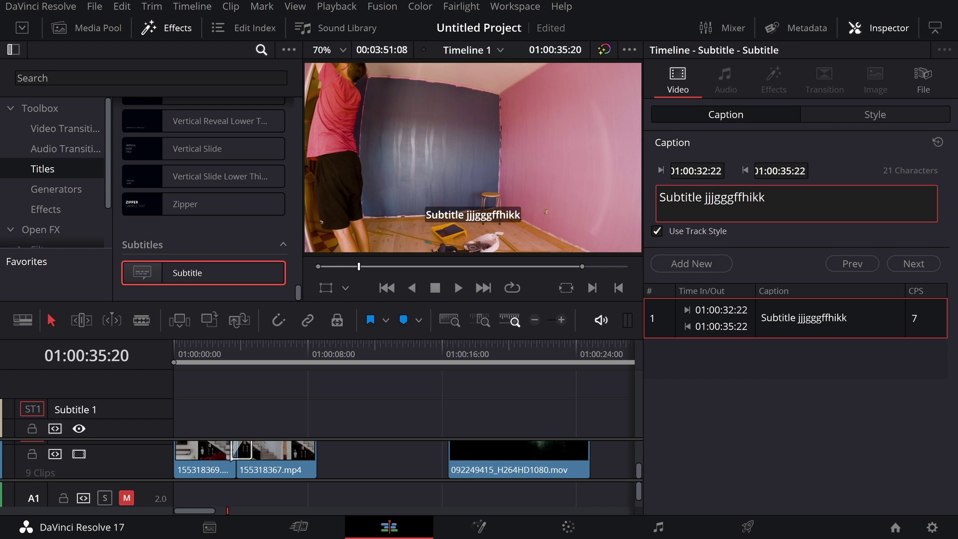
- Add a second caption (01:00:35:20–01:00:38:20), save, and type 'jjgggffdfu jjgf' into it
click(685, 268)
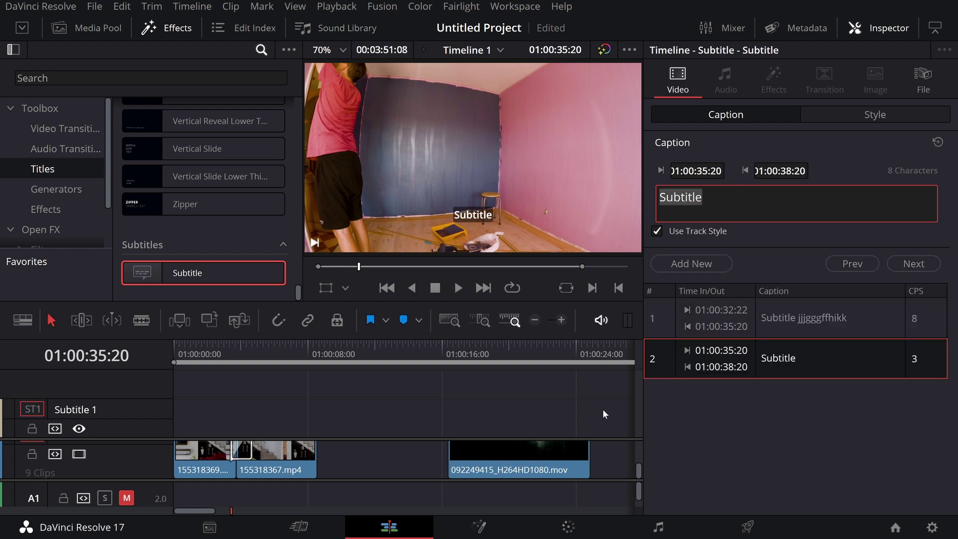
key(ctrl+s)
key(Right)
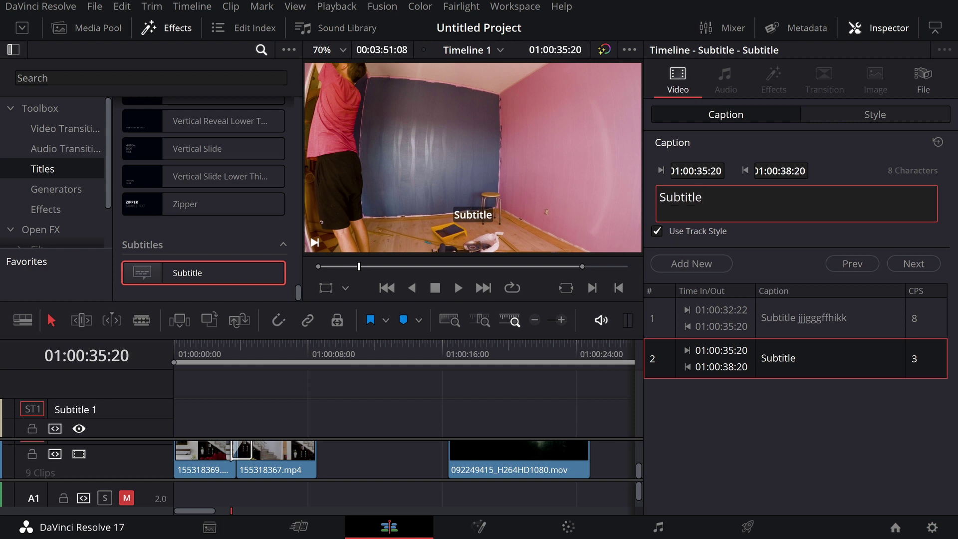
text(jjgggffdfu)
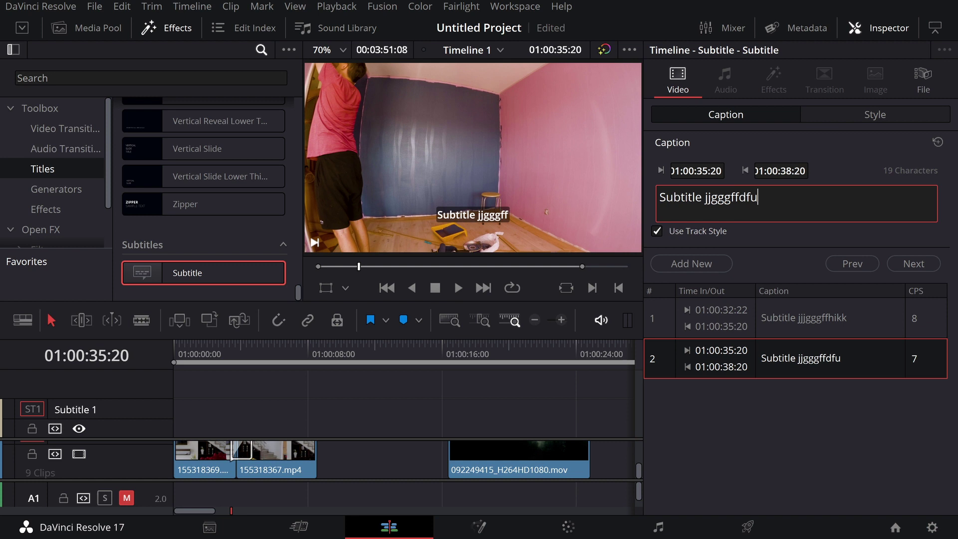
text( jjgf)
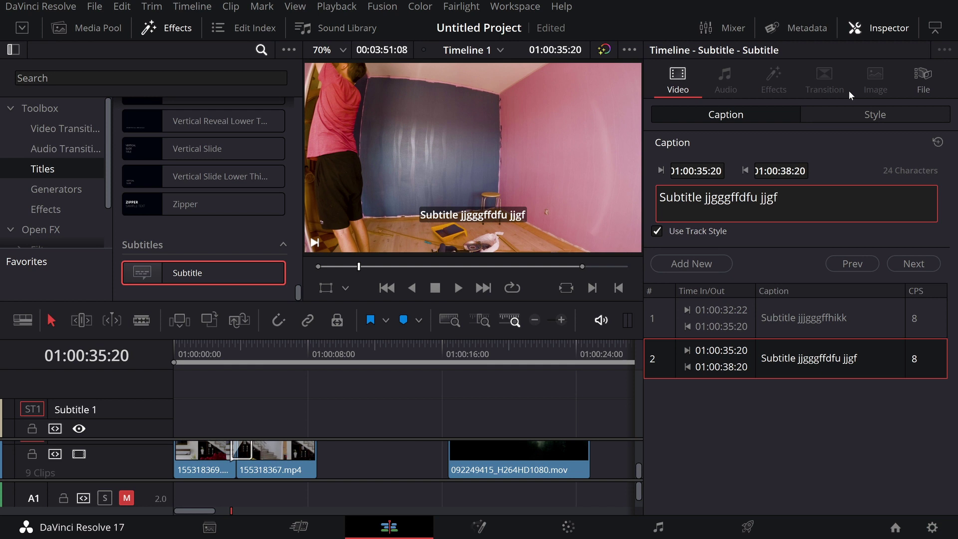
click(874, 116)
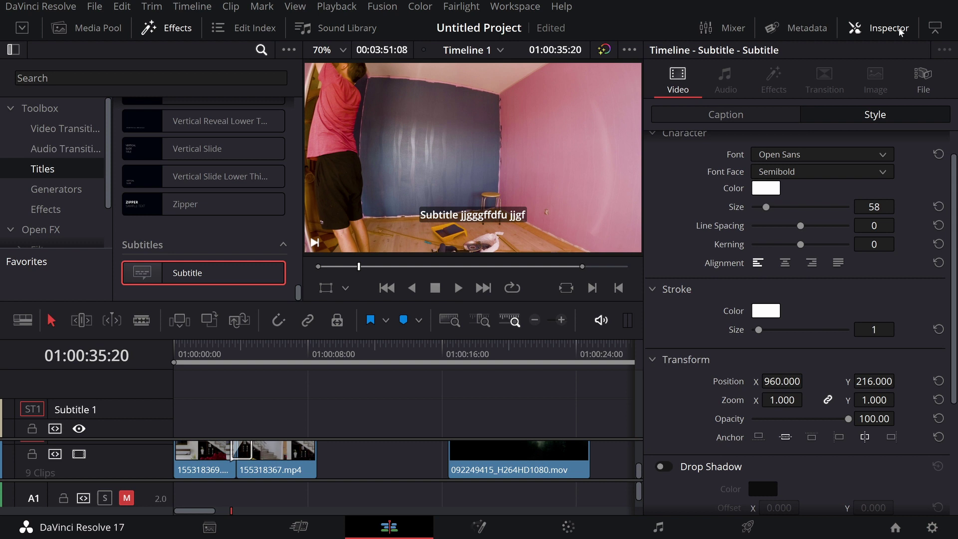
- Delete both subtitle clips and the Subtitle 1 track, then zoom the timeline out
click(855, 28)
drag(798, 422, 810, 421)
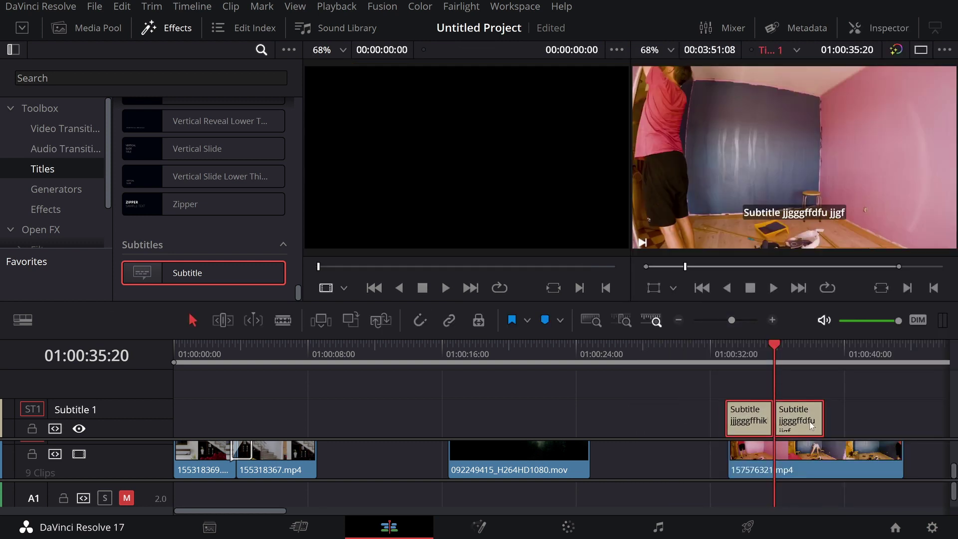
key(Delete)
right_click(112, 408)
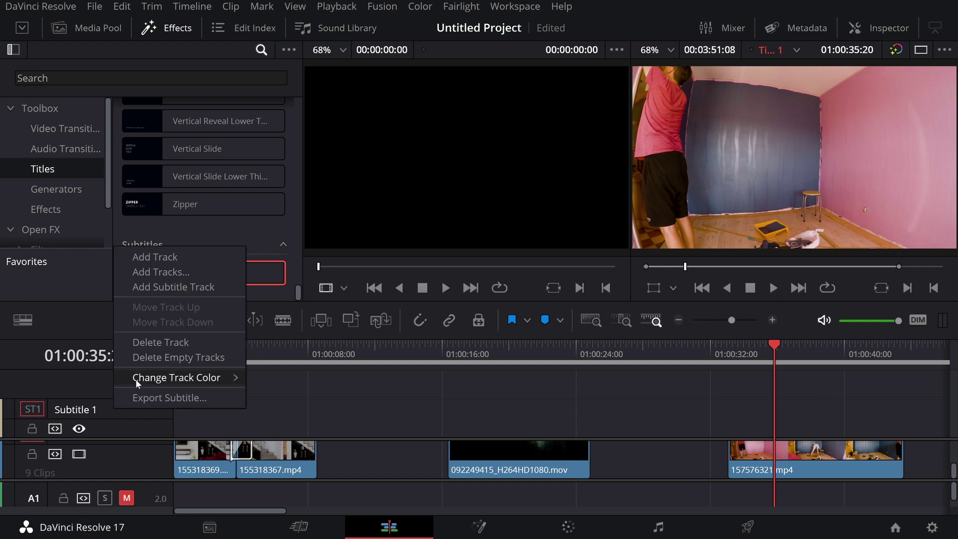
click(162, 362)
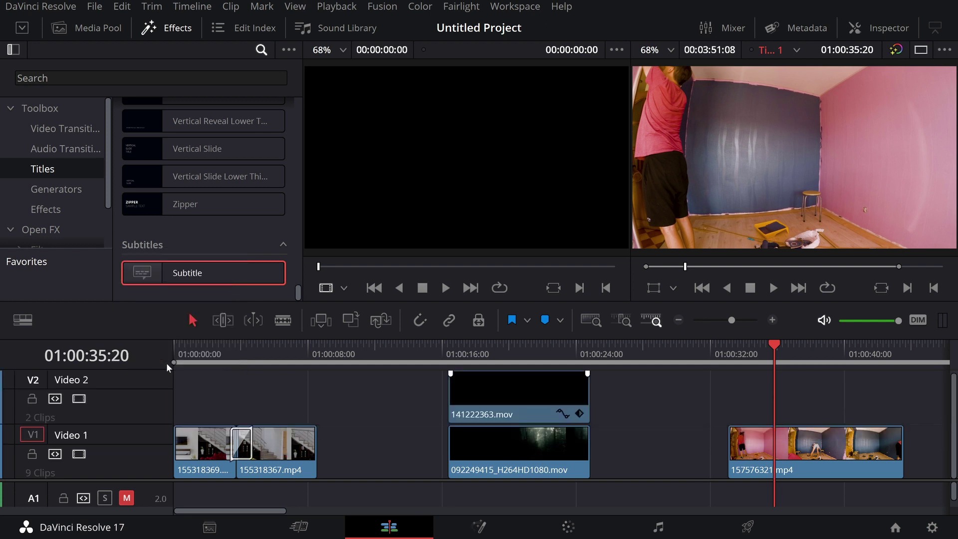
click(729, 322)
- Search Open FX for 'key' and apply 3D Keyer to green-screen clip 037244179.mov on Video 2
click(728, 322)
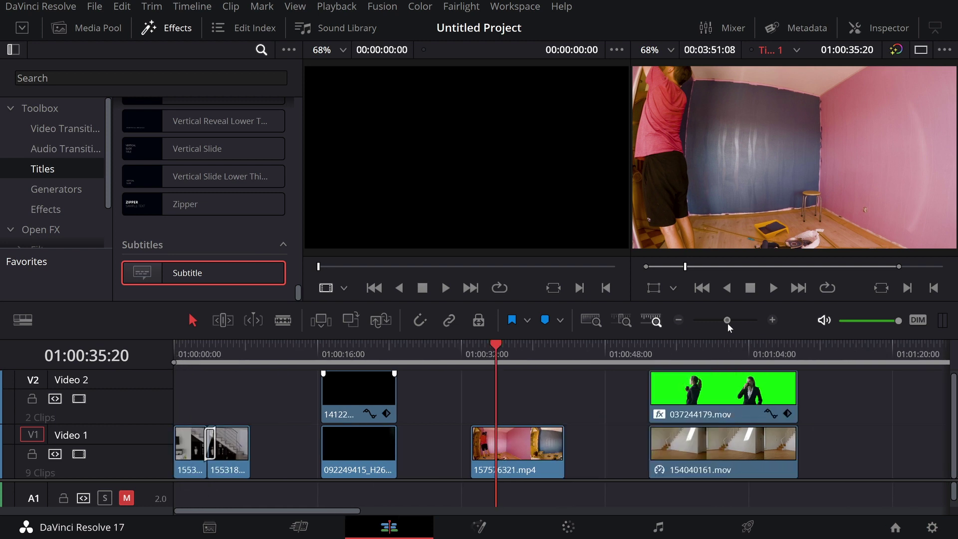
click(661, 349)
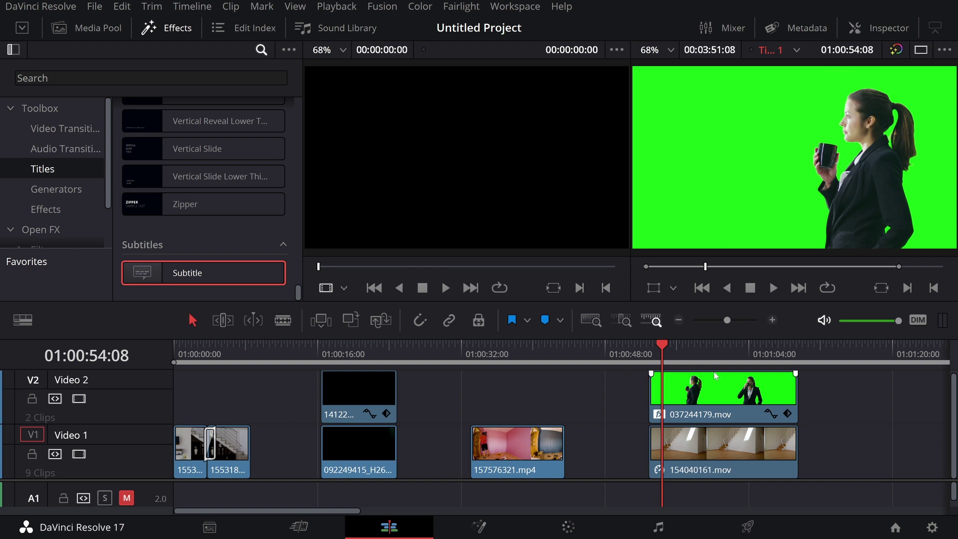
click(59, 231)
click(150, 78)
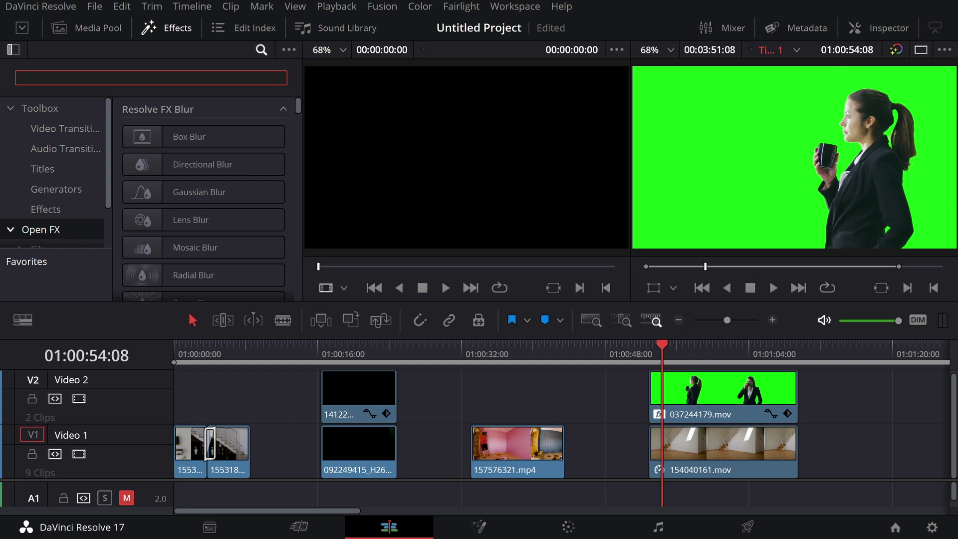
text(key)
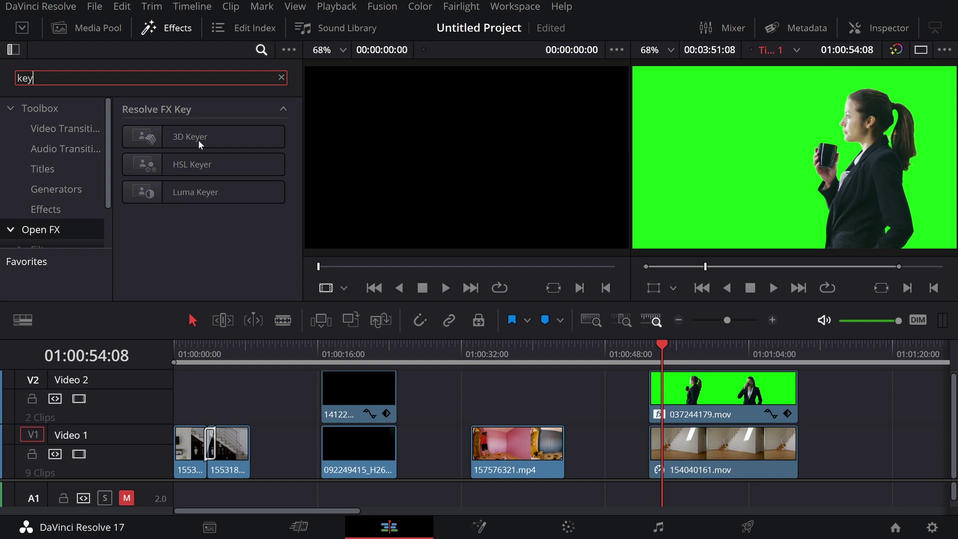
drag(199, 143, 712, 409)
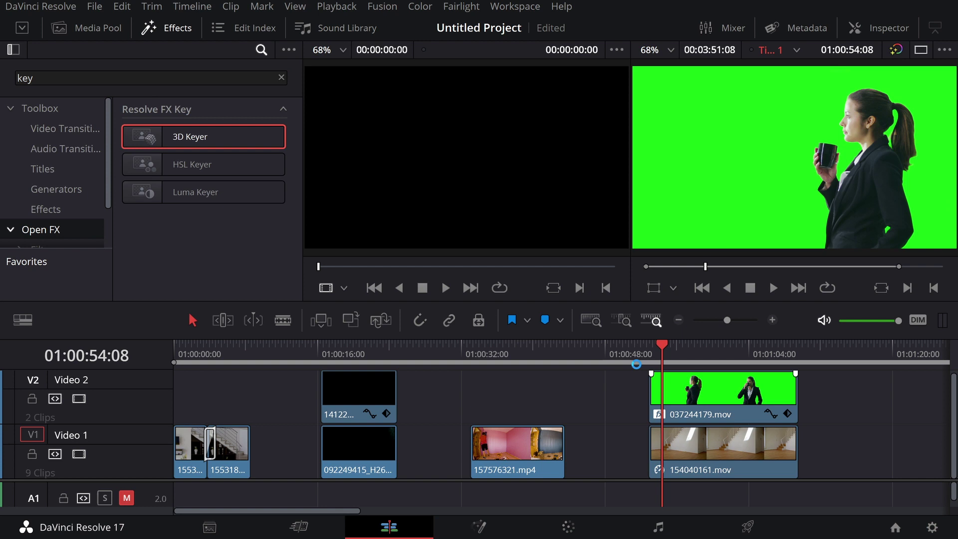
- Switch the side panel to the media clips and back to the effects library
click(97, 26)
click(175, 29)
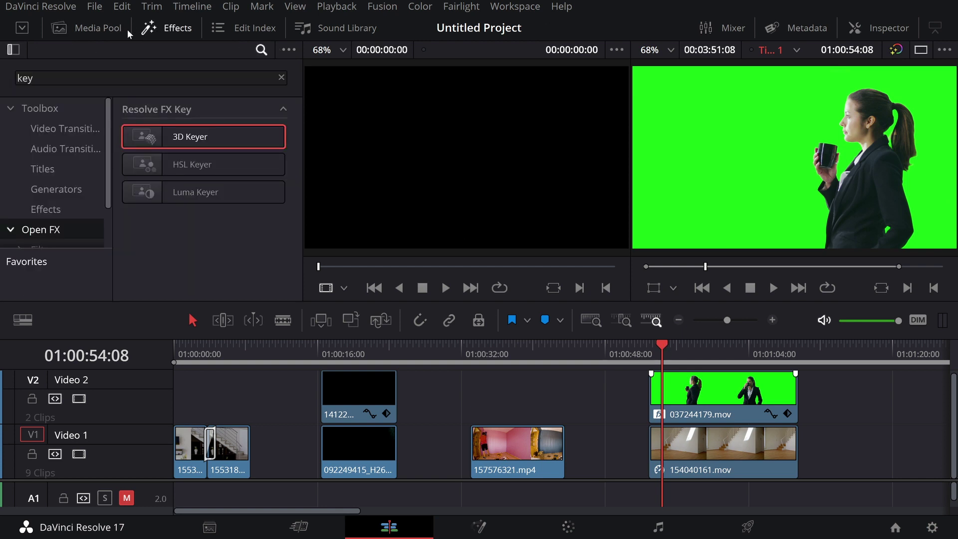
click(100, 25)
click(172, 28)
- Show the 3D Keyer settings in the Inspector with the viewer set to Open FX Overlay
click(175, 28)
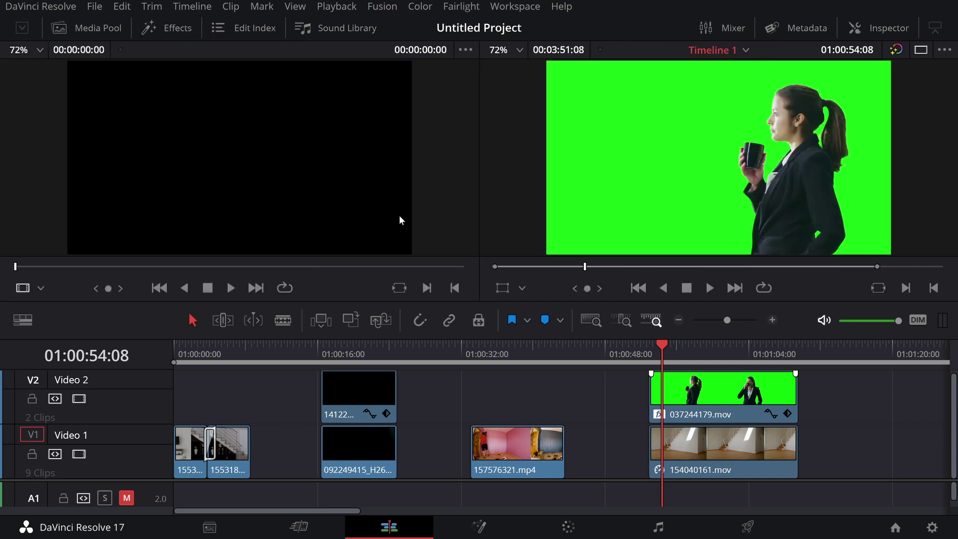
click(893, 28)
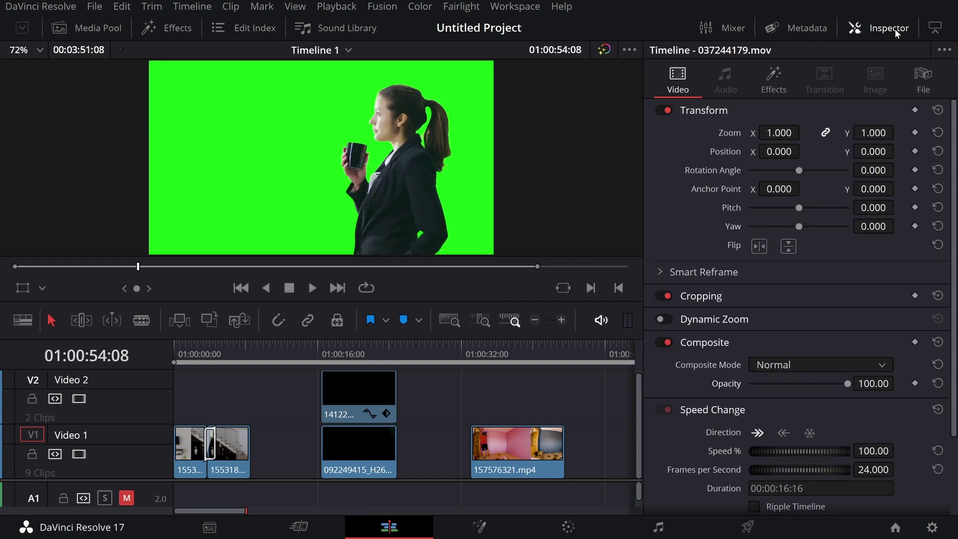
click(42, 288)
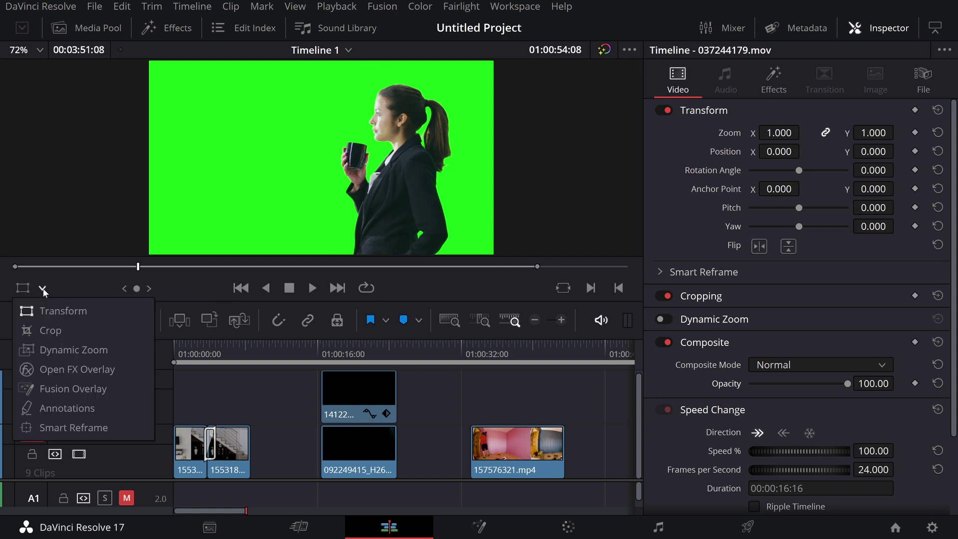
click(74, 370)
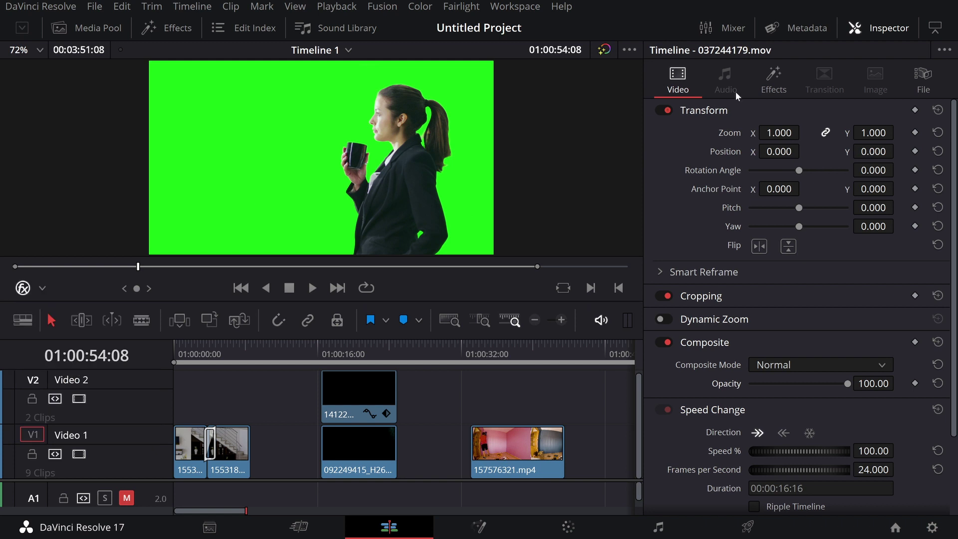
click(778, 89)
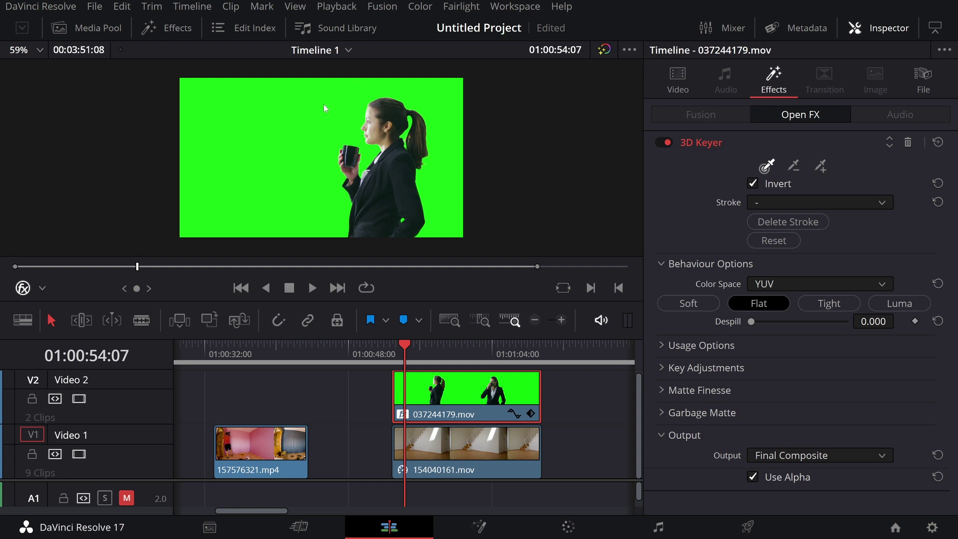
- Sample the green backdrop with the 3D Keyer picker to composite the woman, then save
drag(323, 105, 253, 169)
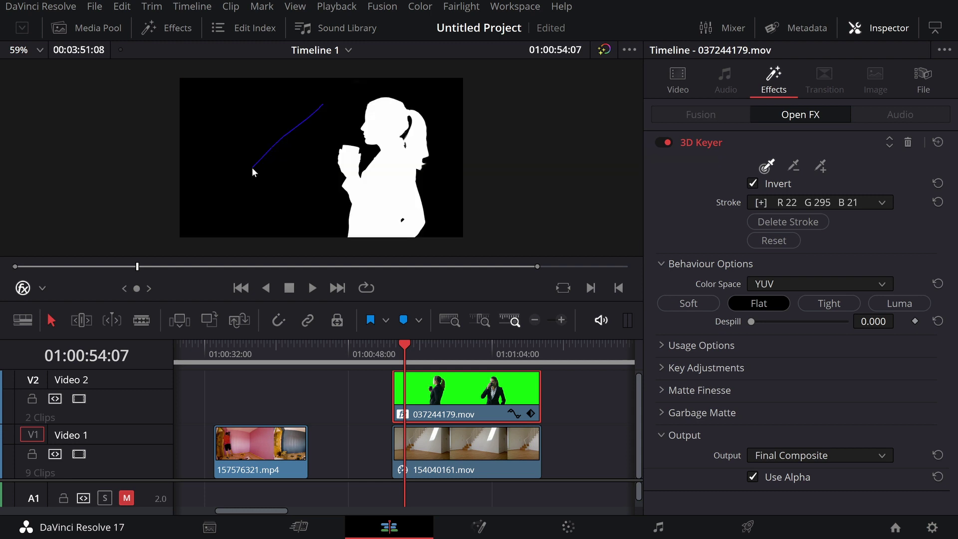
drag(253, 168, 254, 168)
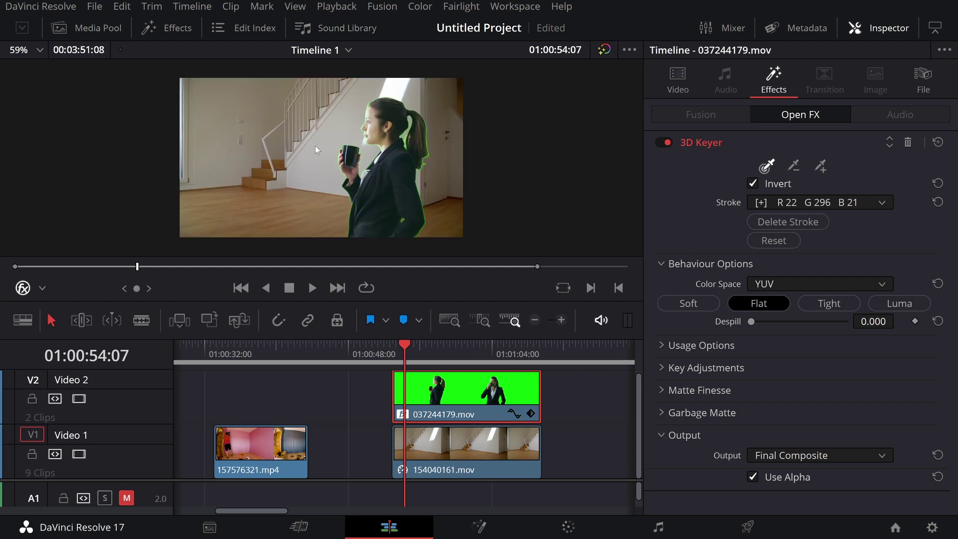
key(ctrl+s)
- Raise the keyer's Despill to 0.860 and play back the keyed shot to check the edges
drag(753, 323, 834, 322)
scroll(343, 139, down, 2)
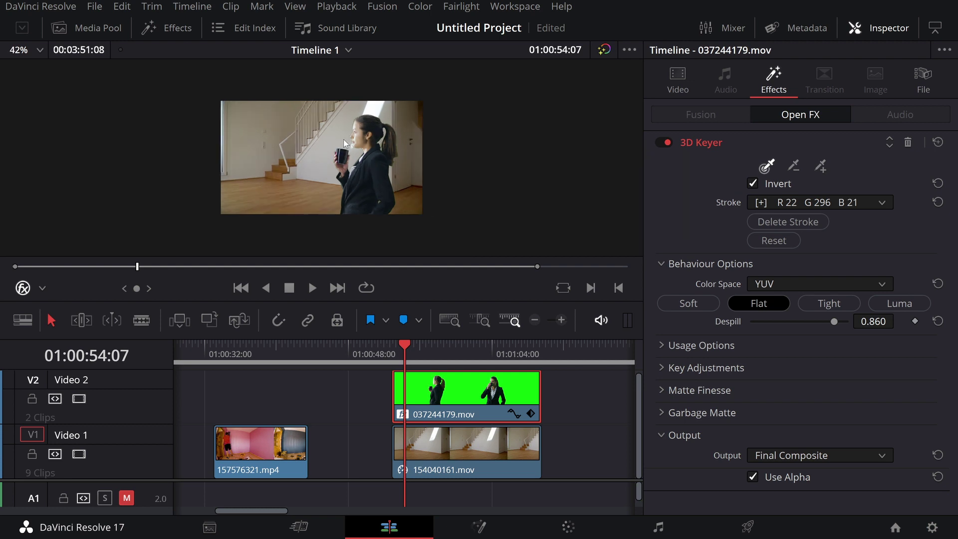
scroll(345, 139, up, 2)
scroll(349, 144, up, 2)
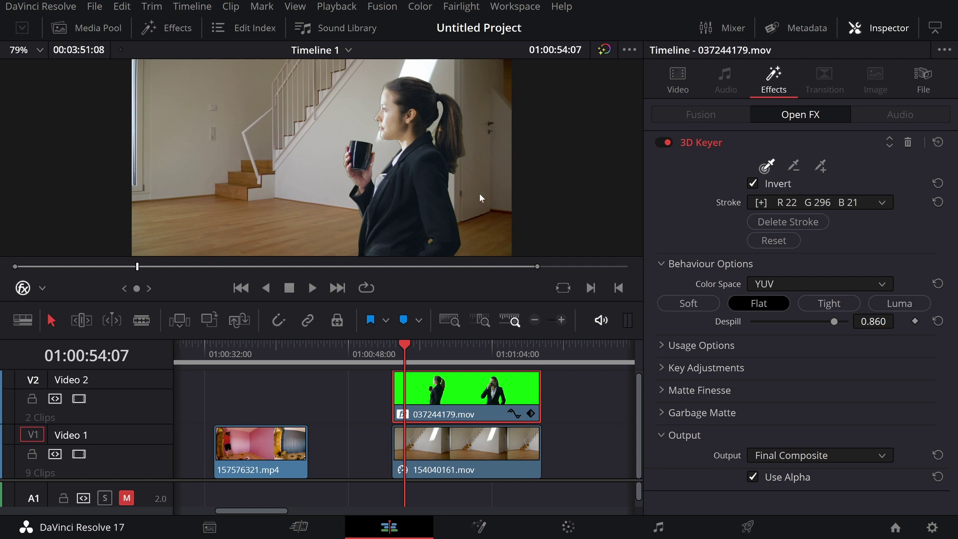
key(space)
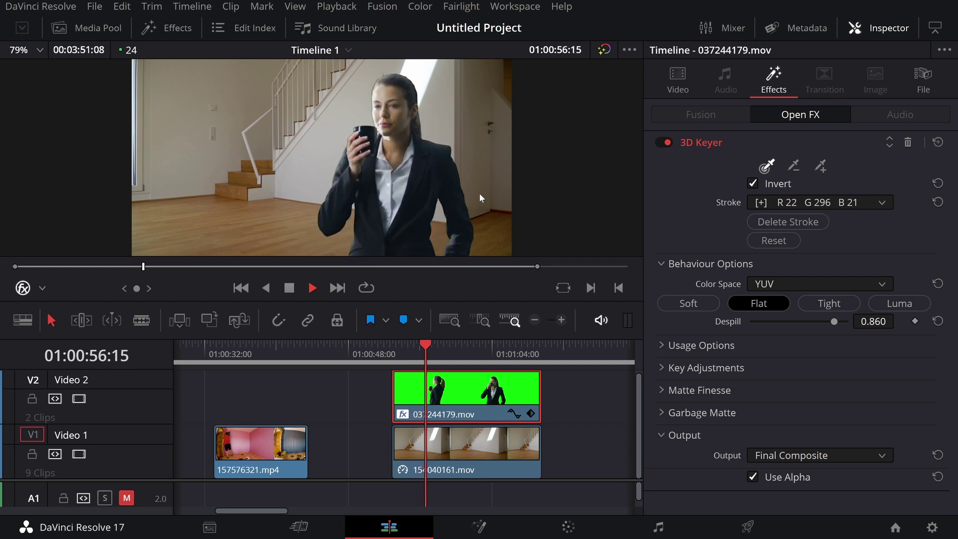
key(space)
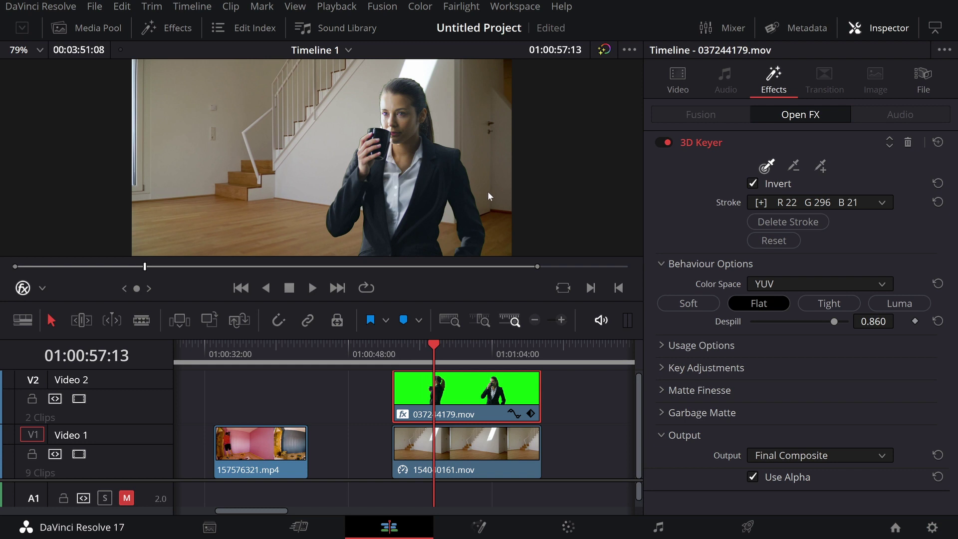
- Expand Key Adjustments, showing Chroma Softness 25.0 and Low/High Softness 0.200
click(658, 368)
scroll(670, 361, down, 3)
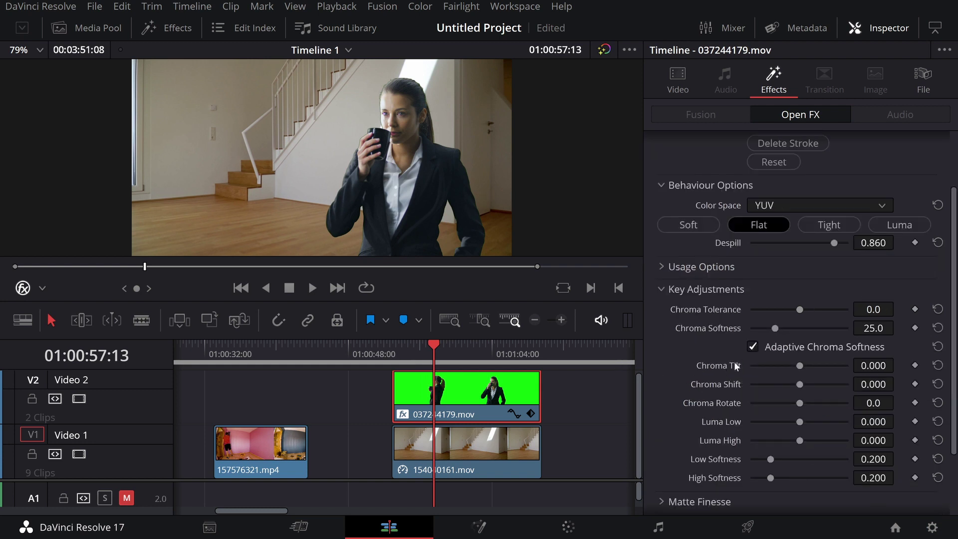
scroll(734, 363, down, 3)
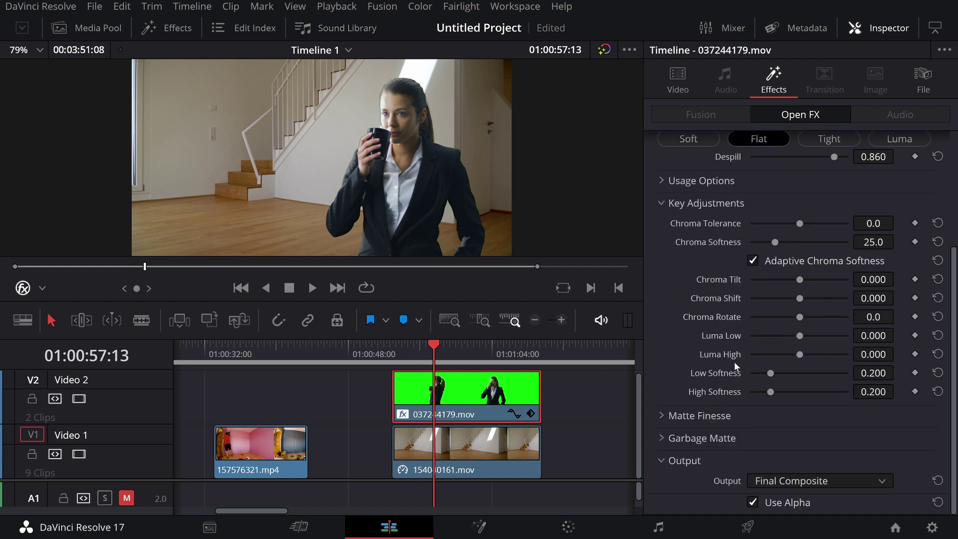
- Expand Matte Finesse and Garbage Matte, leaving the garbage Matte Shape at None
click(660, 416)
scroll(703, 362, down, 5)
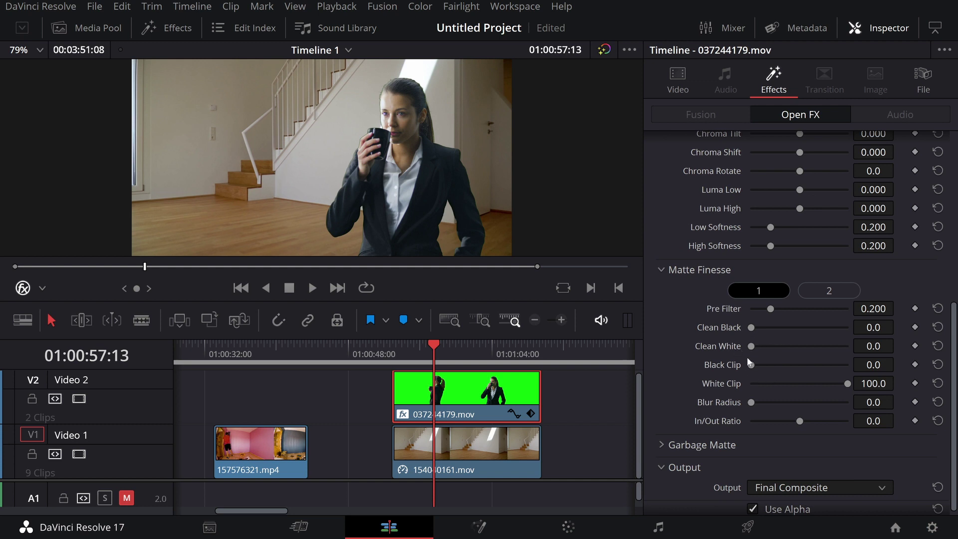
scroll(734, 372, down, 1)
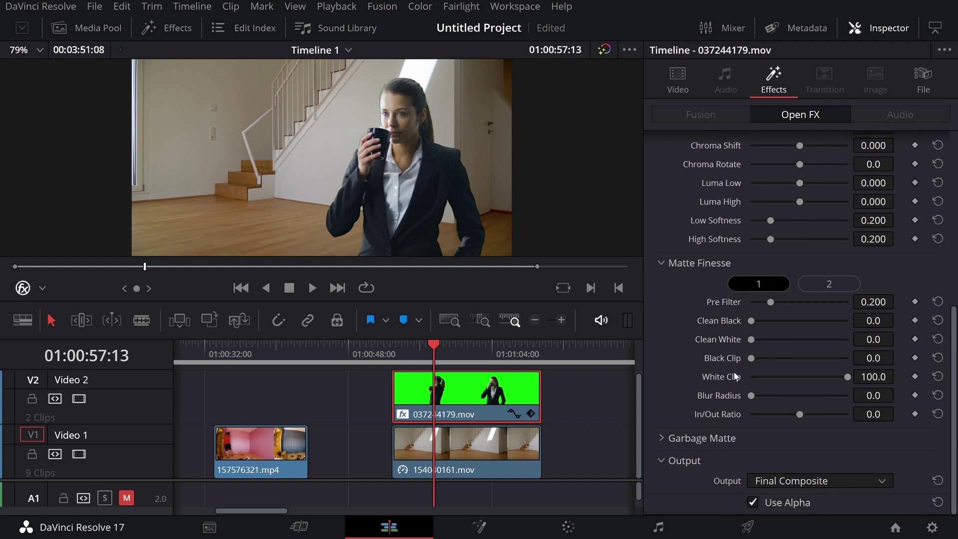
click(669, 438)
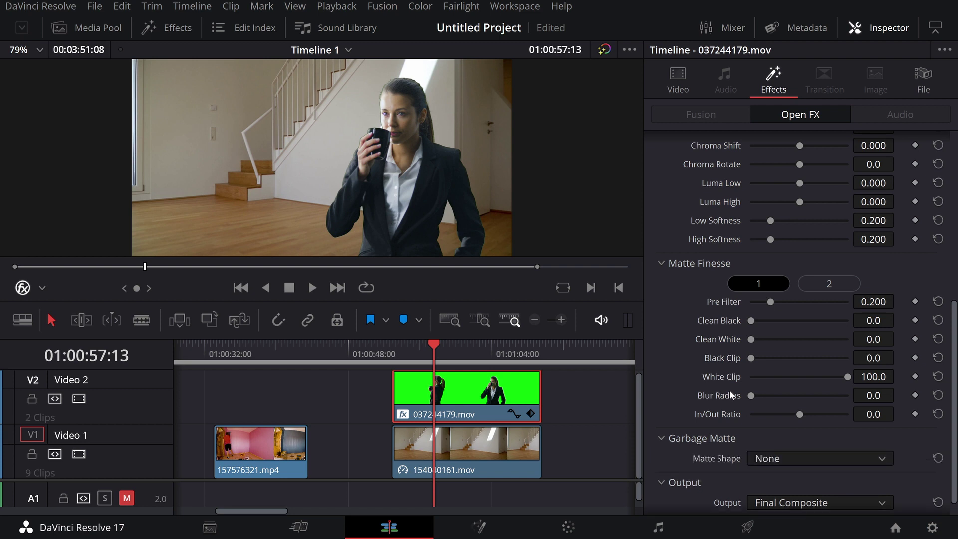
scroll(730, 391, down, 3)
click(802, 433)
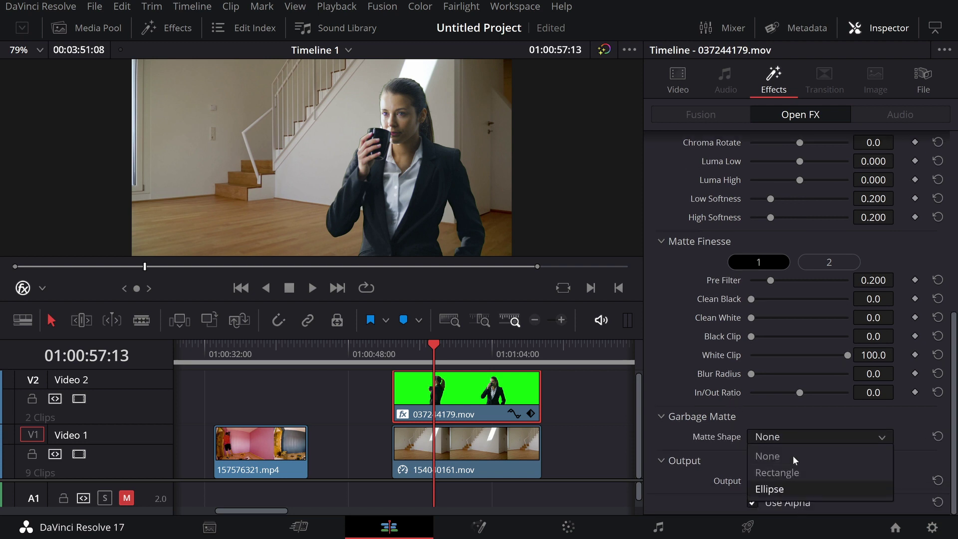
click(794, 436)
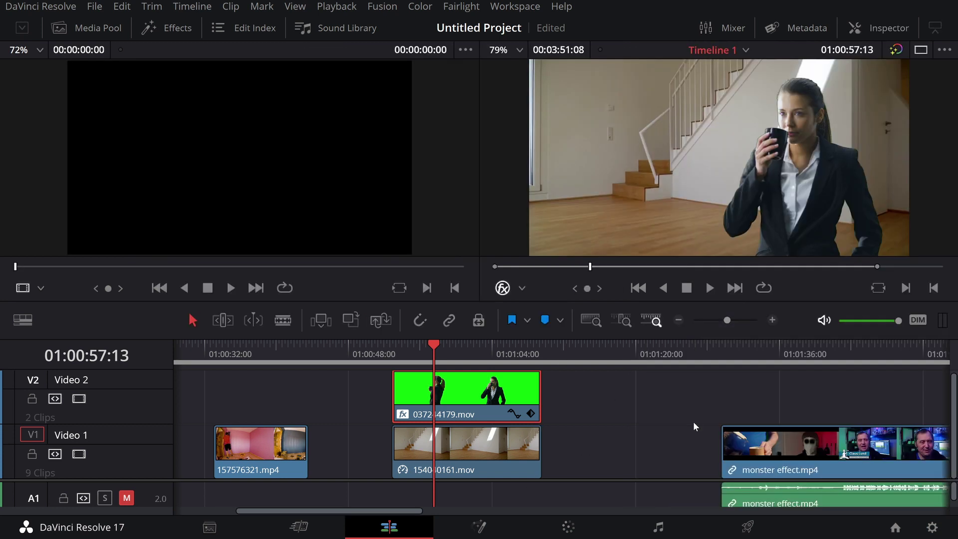
- Add Markers 1–5 along monster effect.mp4, from 00:00:03:19 to 00:00:59:19
key(ctrl+minus)
drag(547, 345, 548, 345)
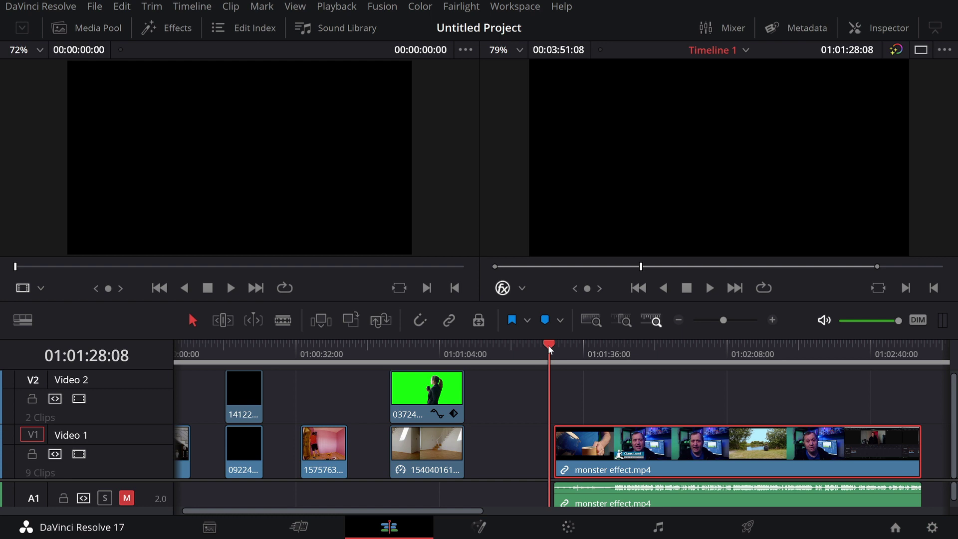
drag(547, 345, 551, 345)
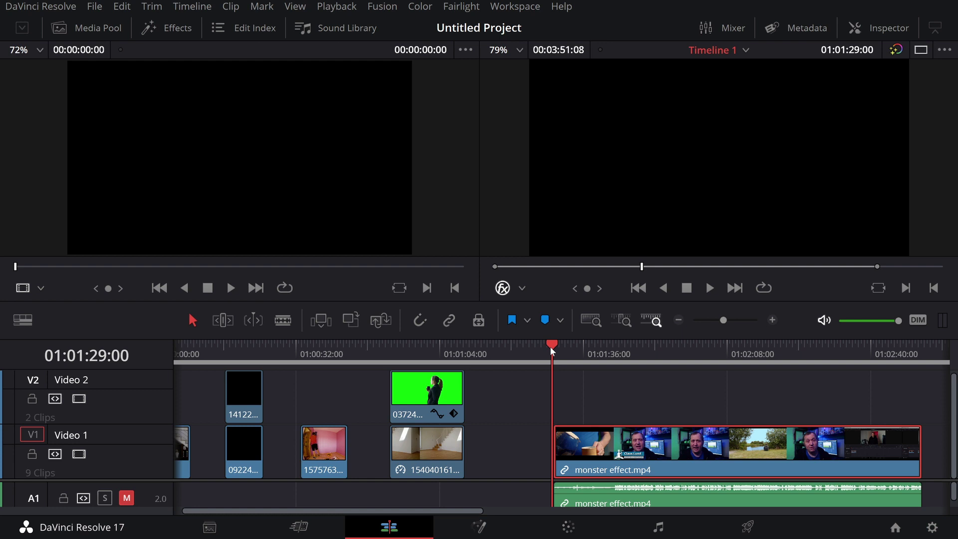
mouse_move(555, 343)
mouse_down()
mouse_move(624, 365)
mouse_move(698, 348)
mouse_move(764, 352)
mouse_up()
key(m)
key(m)
key(m)
key(m)
drag(823, 360, 823, 360)
key(m)
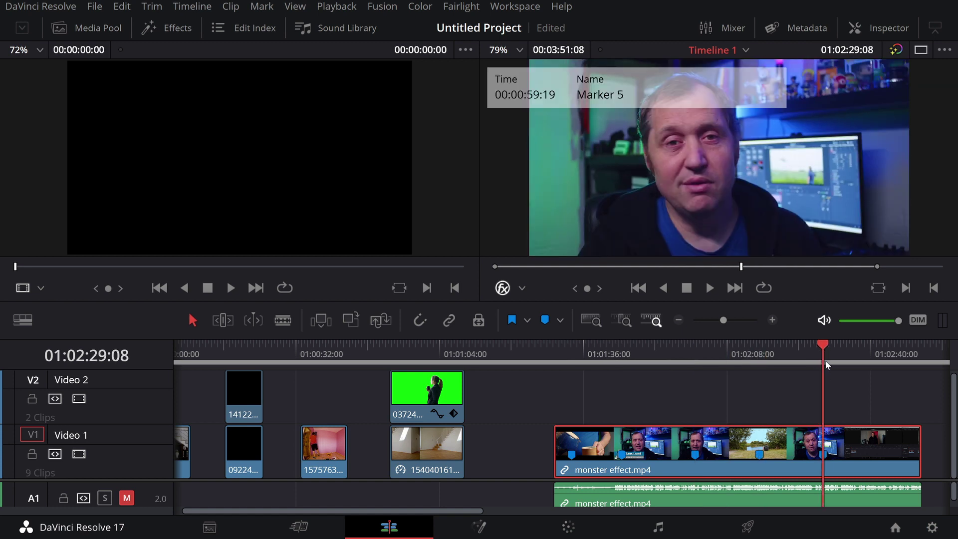
- On the Deliver page, set In/Out to 01:01:30:00–01:02:51:00 and choose the YouTube 1080p preset
click(747, 526)
drag(708, 392, 690, 393)
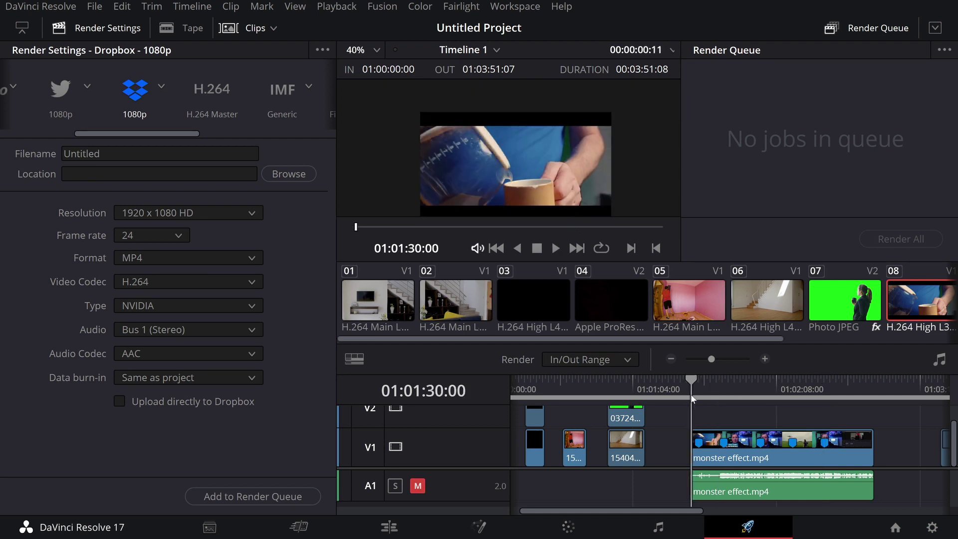
key(i)
drag(843, 396, 871, 396)
key(o)
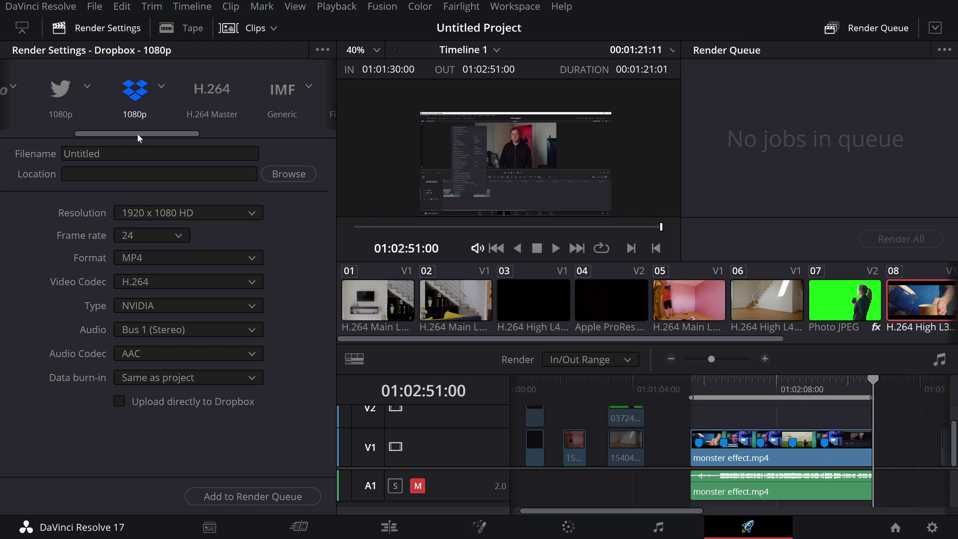
drag(137, 133, 35, 131)
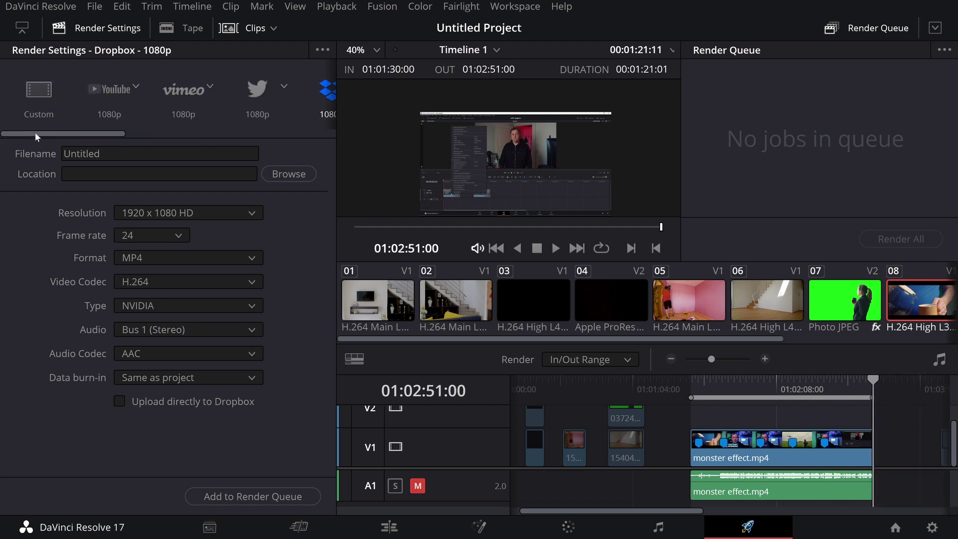
click(116, 91)
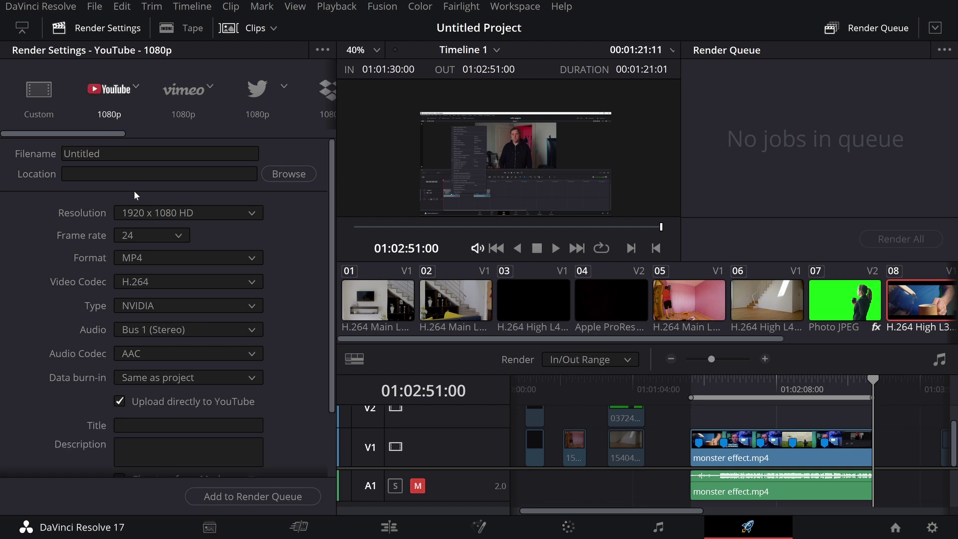
- Enable Chapters from Markers in the YouTube upload render settings
scroll(134, 190, down, 3)
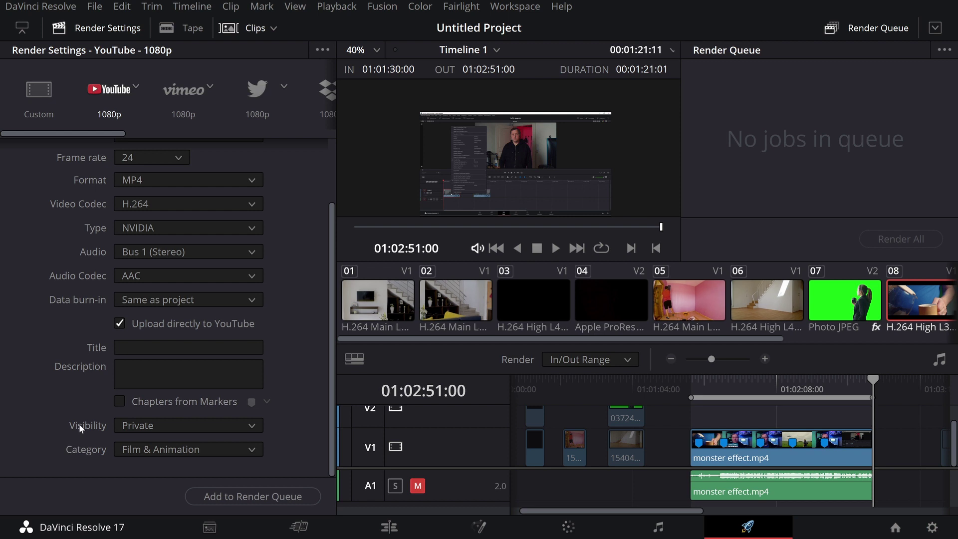
click(120, 401)
- Select the Dropbox 1080p render preset and return to the Edit page
drag(110, 133, 199, 133)
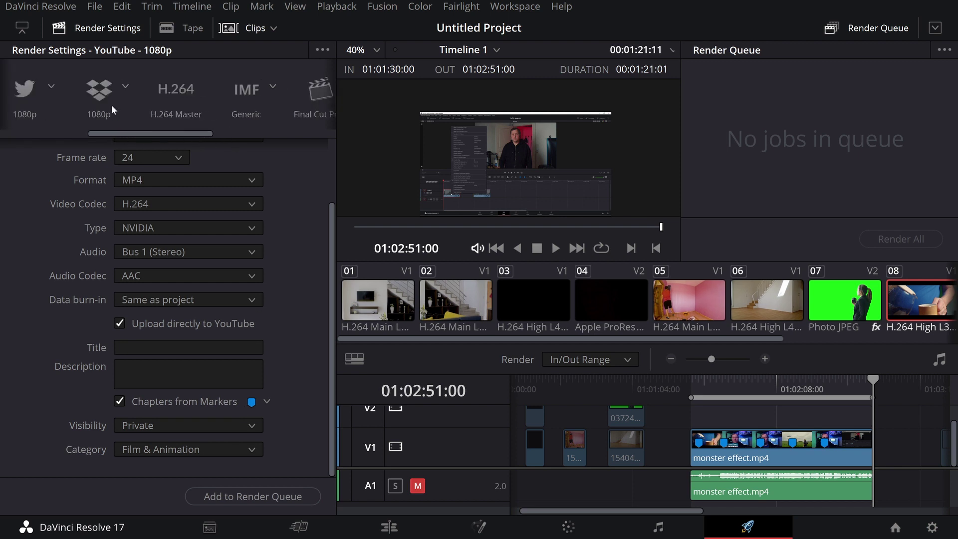
click(107, 91)
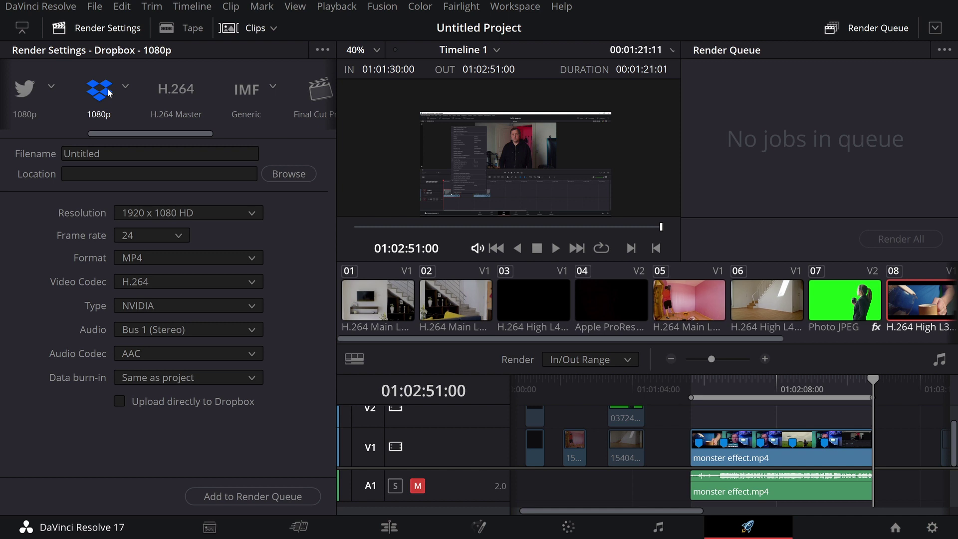
click(389, 528)
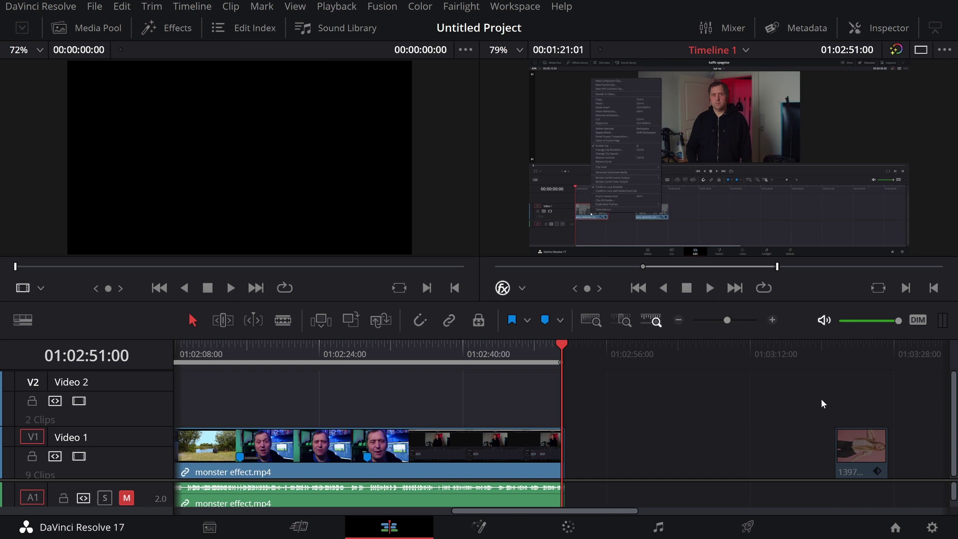
- Park the playhead on the pink-background clip near 01:03:20:00 on the Color page
click(822, 355)
drag(842, 355, 834, 358)
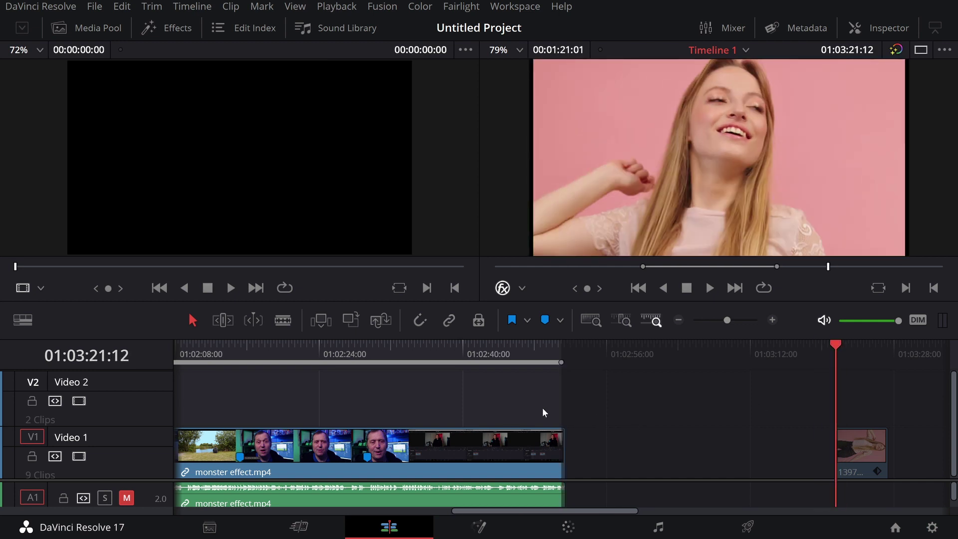
click(568, 528)
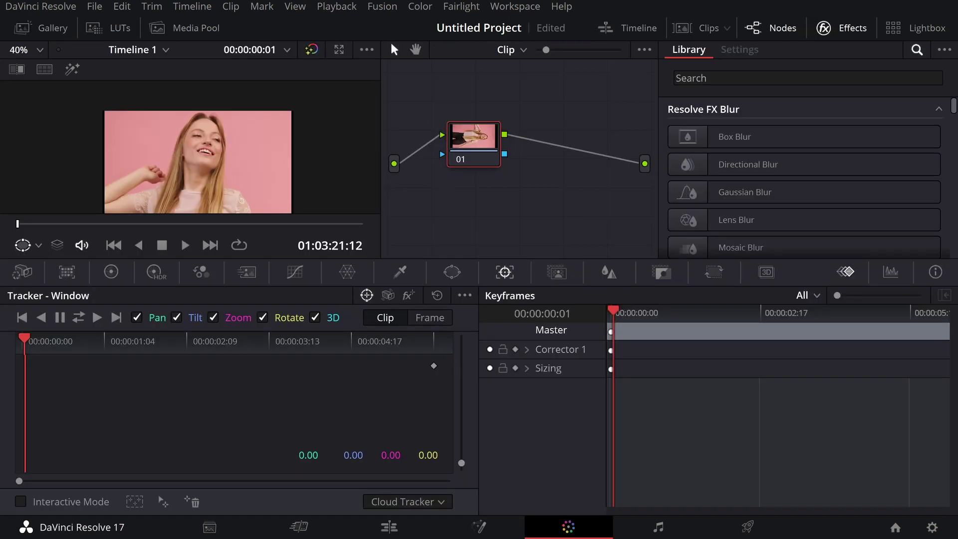
- Apply Face Refinement from the Effects Library to node 01 and analyze the face
click(808, 78)
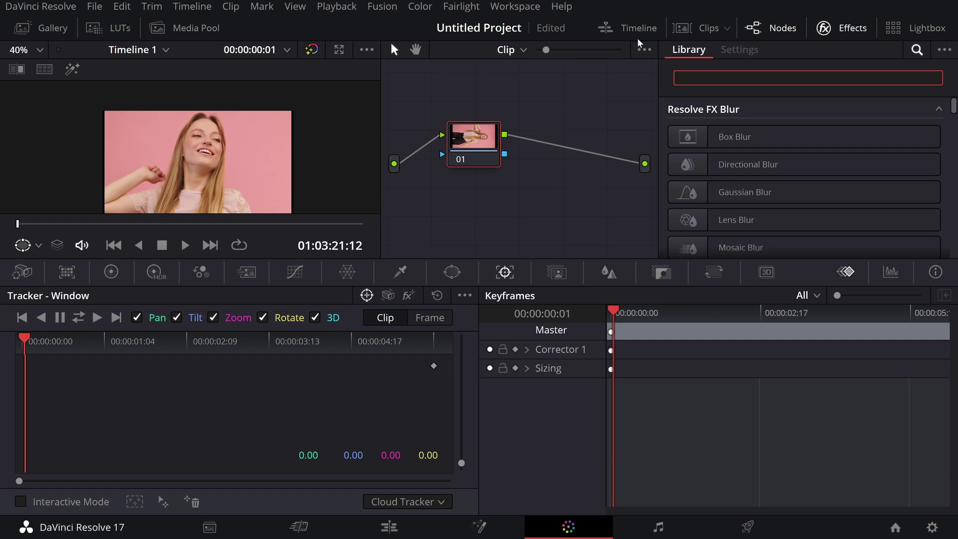
text(face)
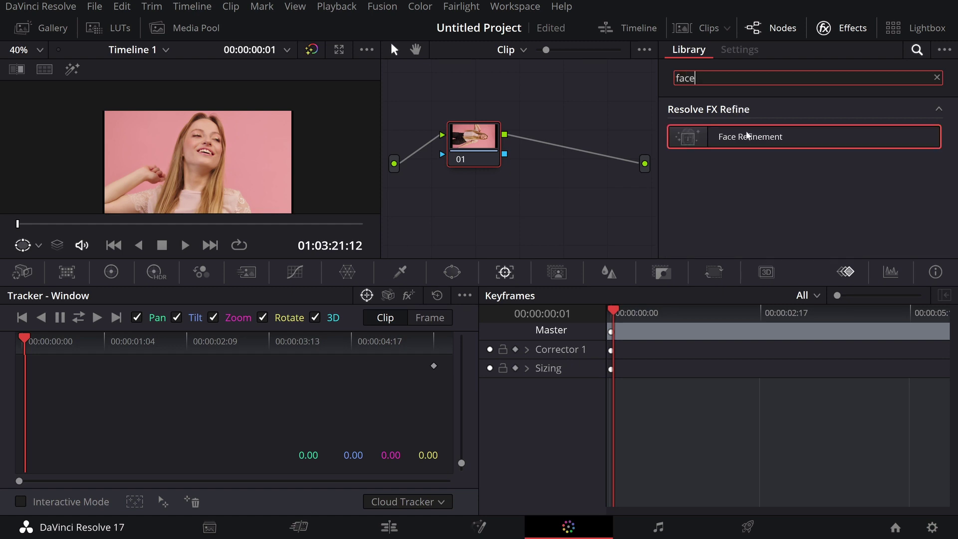
drag(747, 134, 489, 142)
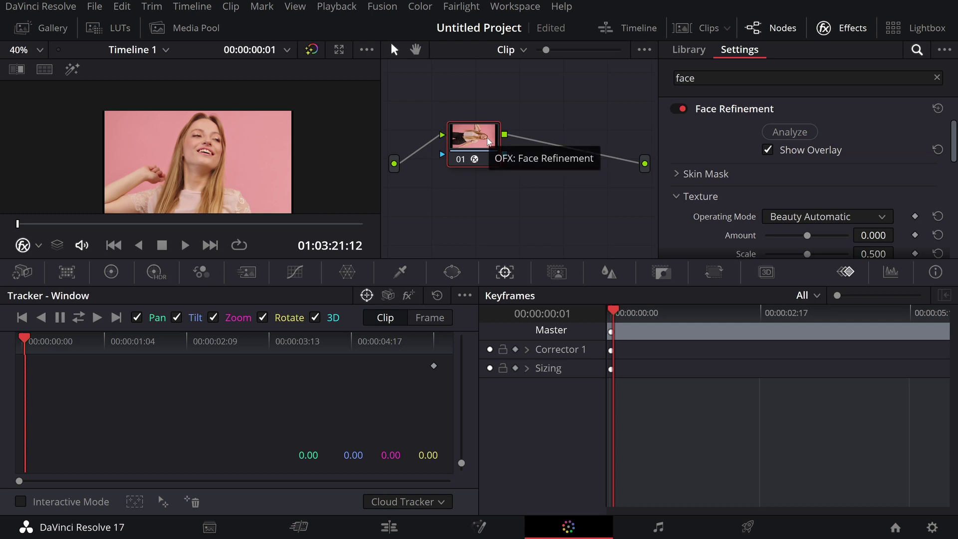
click(784, 132)
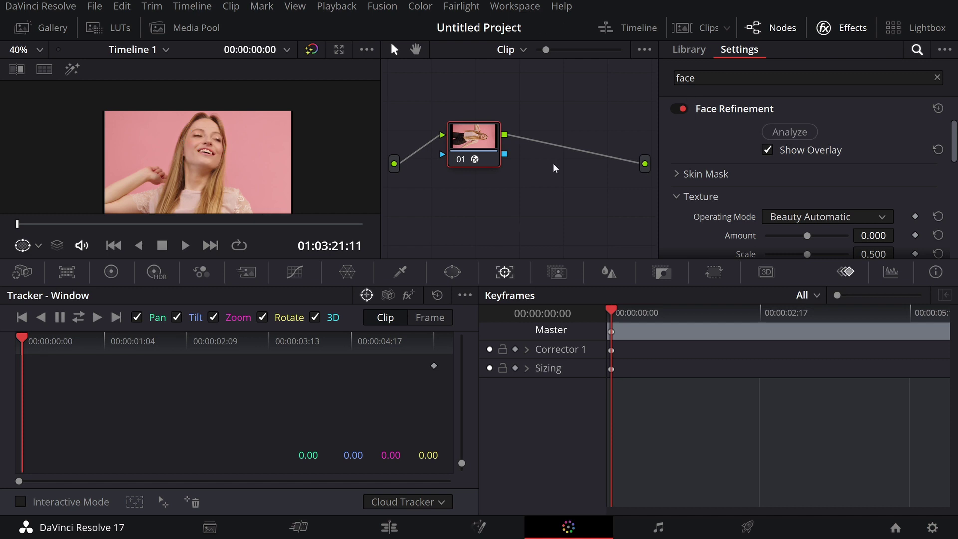
- Load the beach clip, clear the 'face' library search, and park at 01:03:45:08
click(710, 27)
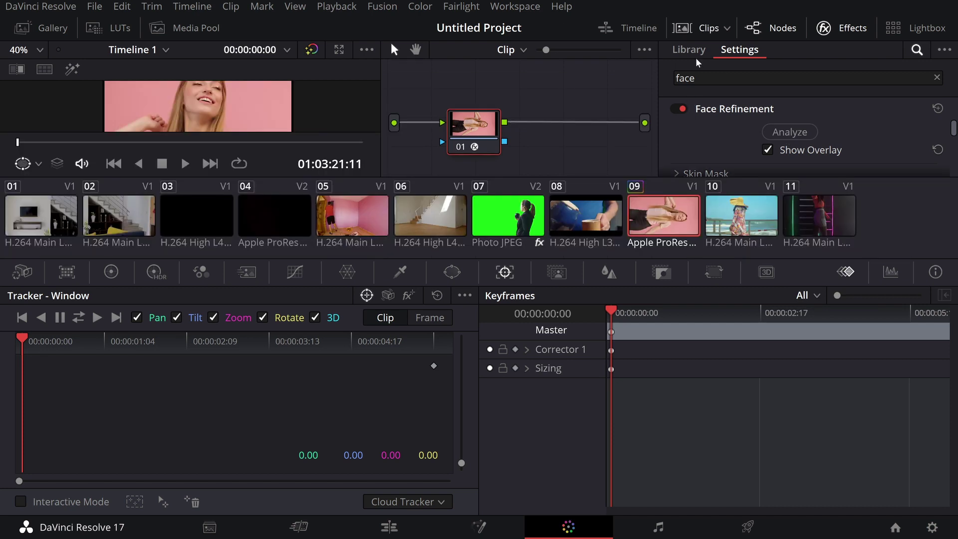
click(740, 218)
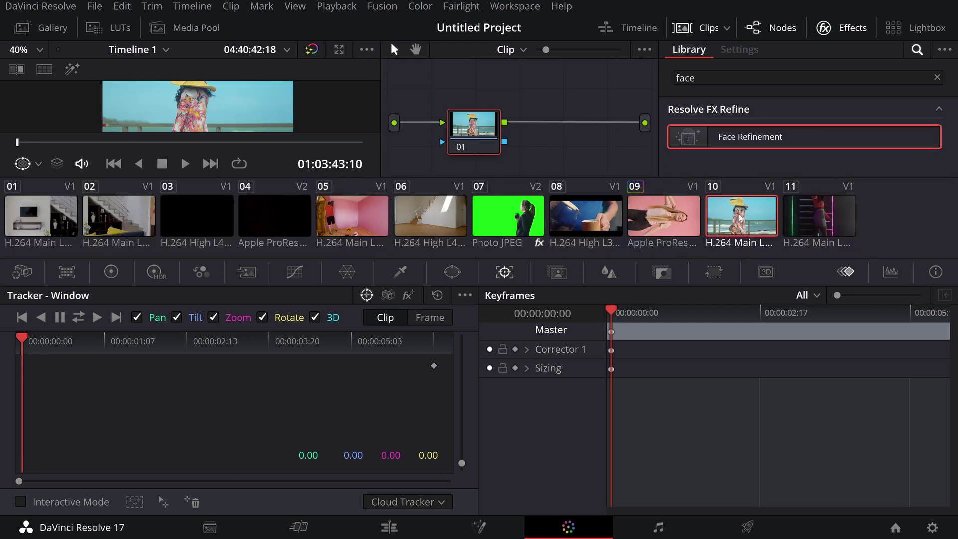
click(701, 28)
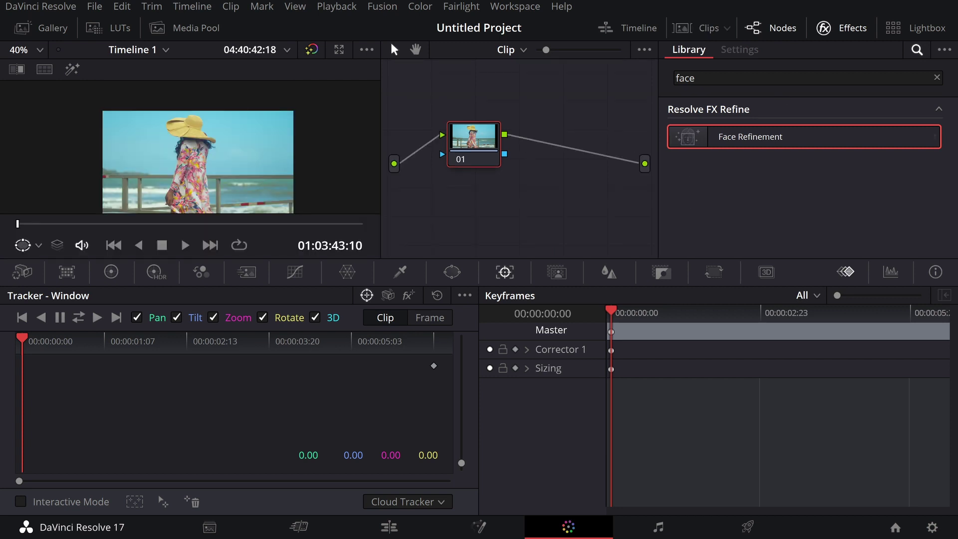
double_click(684, 78)
key(BackSpace)
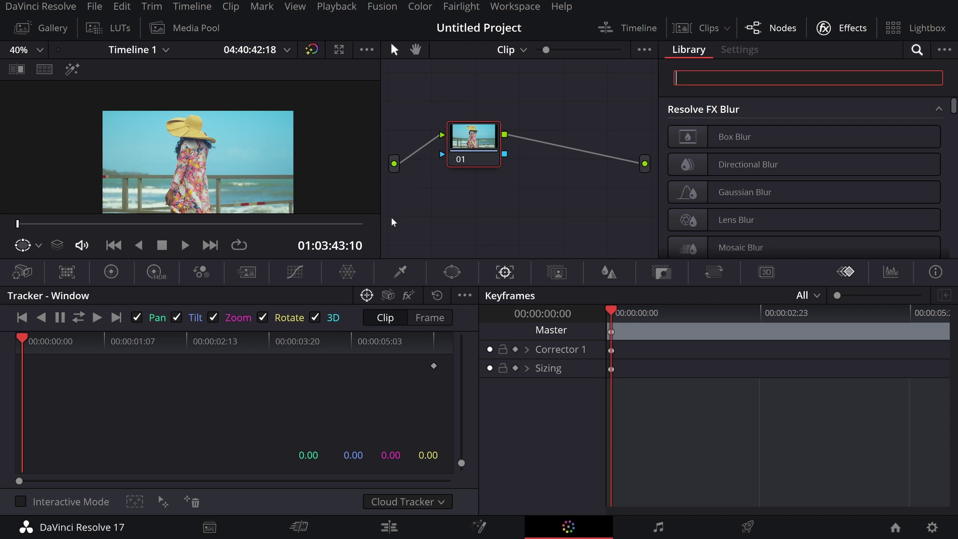
click(94, 223)
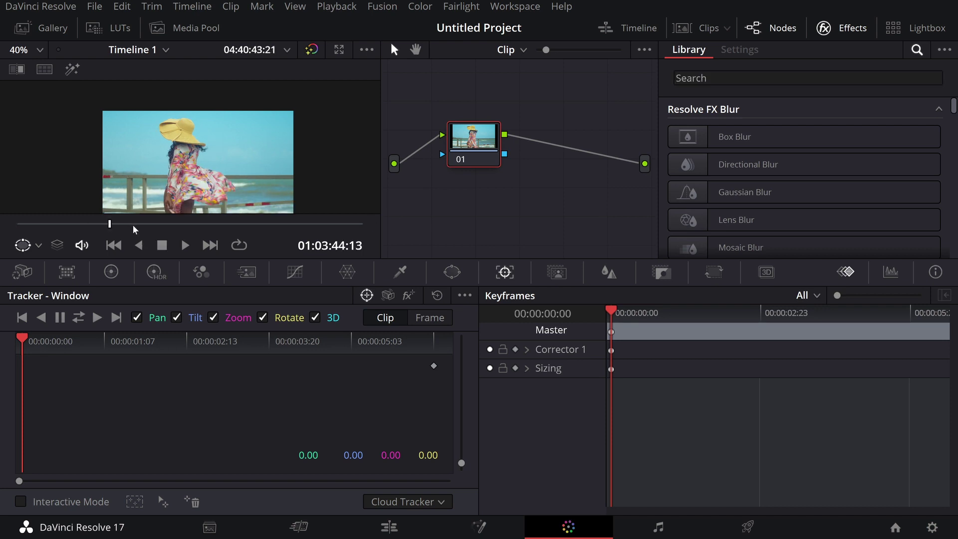
click(144, 224)
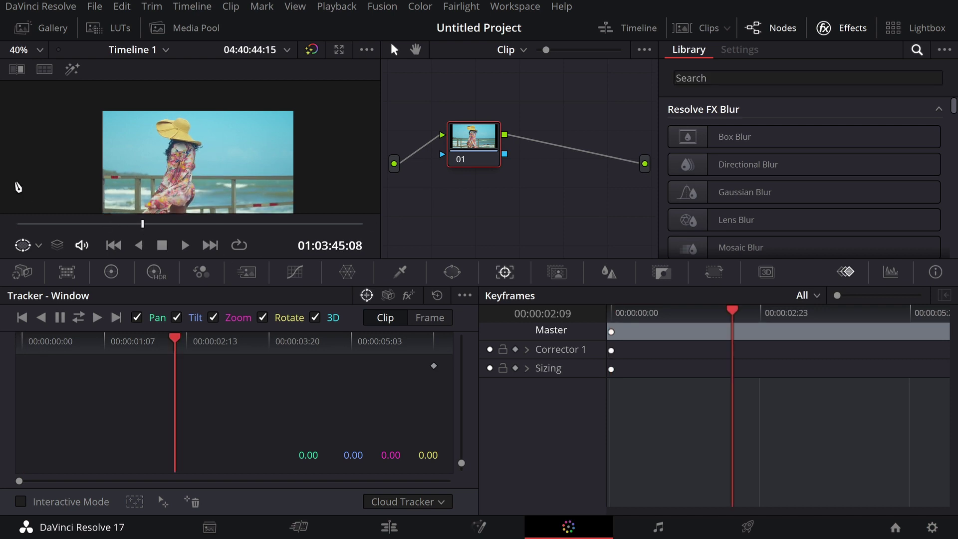
- Add a circular window over the woman's hat at Pan 47.11, Tilt 53.92
click(452, 274)
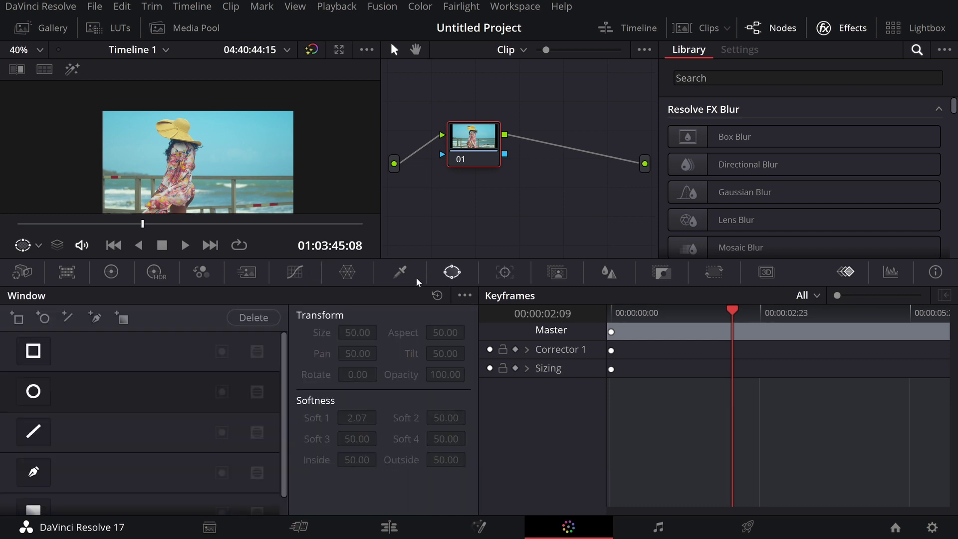
click(37, 397)
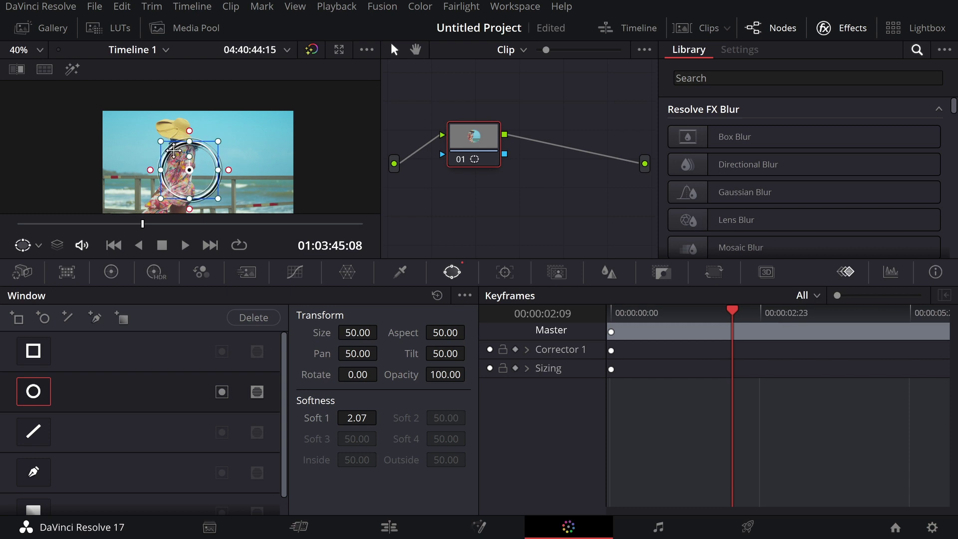
mouse_move(173, 148)
mouse_down()
mouse_move(197, 122)
mouse_move(171, 131)
mouse_up()
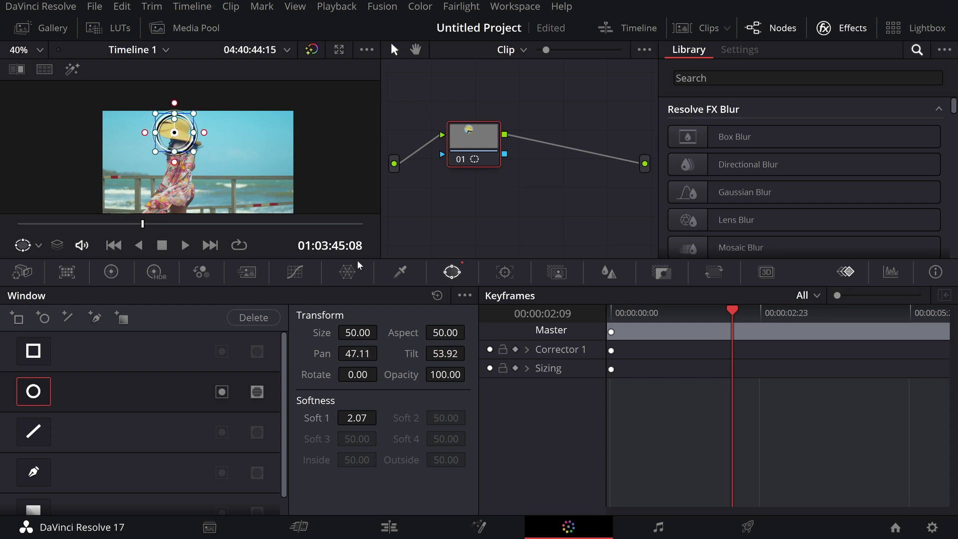
click(504, 272)
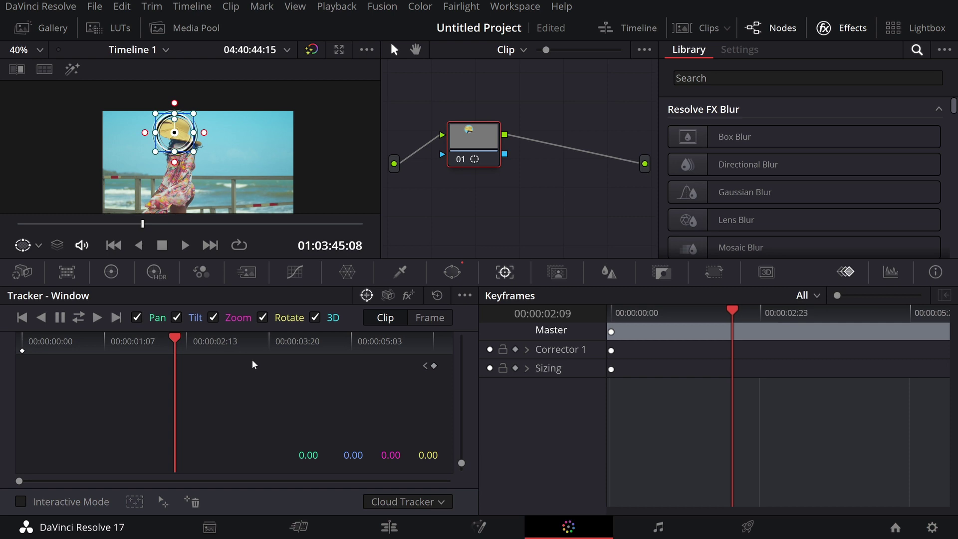
- Track the circular window forward and reverse through the beach clip
click(79, 318)
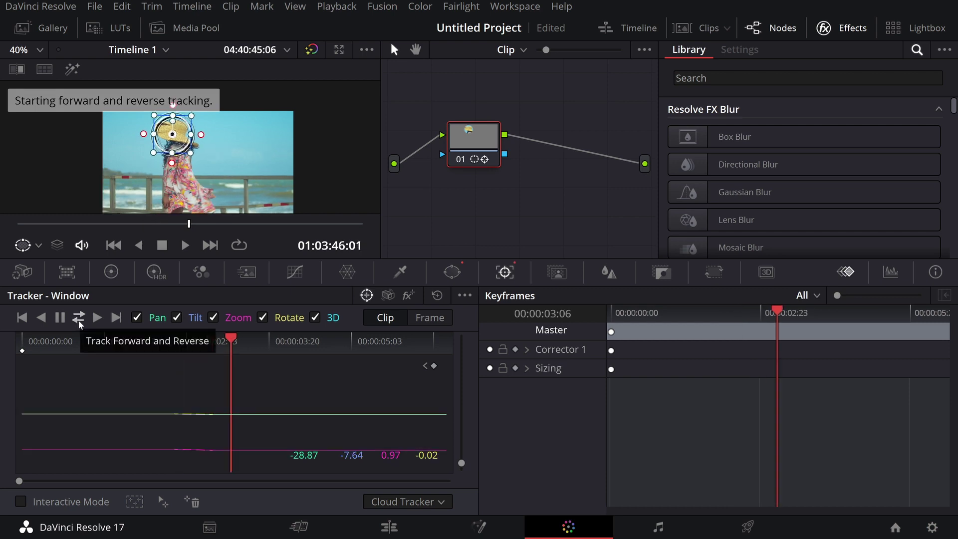